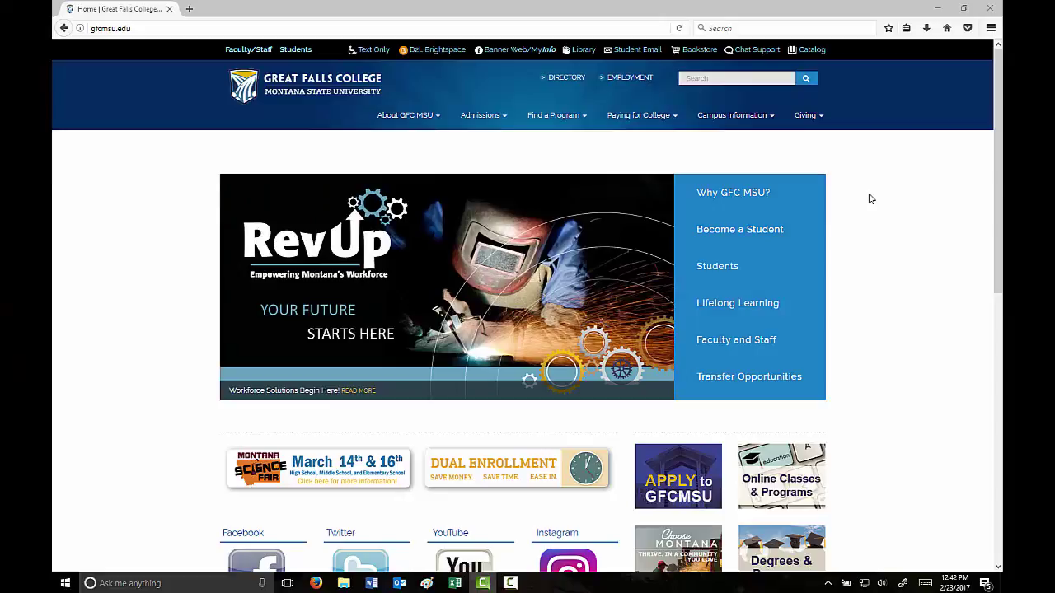
# Log in to D2L Brightspace from the Great Falls College eLearning page with your NetID and password.
pyautogui.press('XF86AudioRaiseVolume')
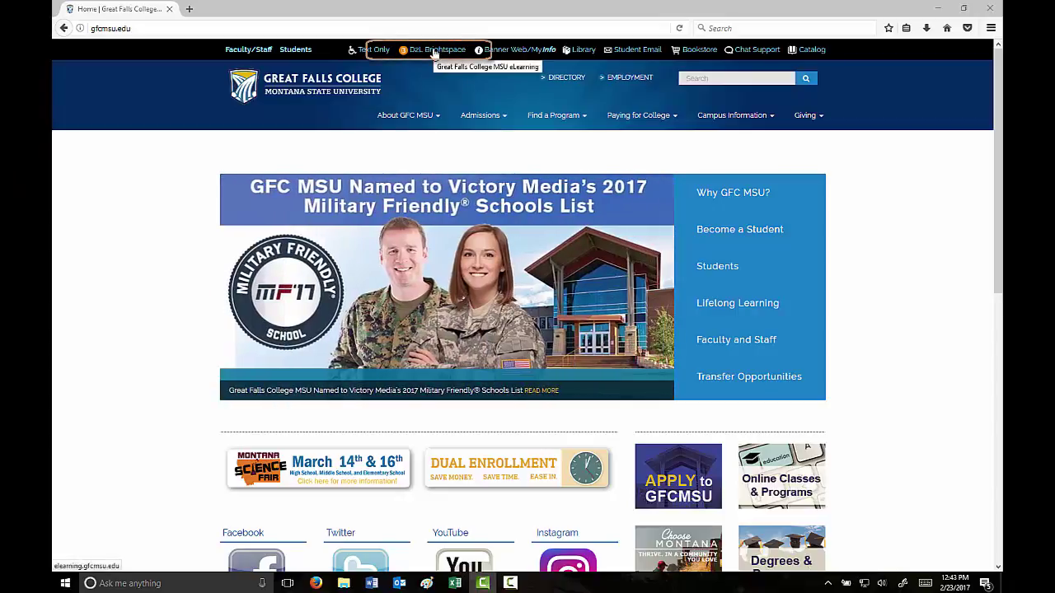
pyautogui.click(434, 52)
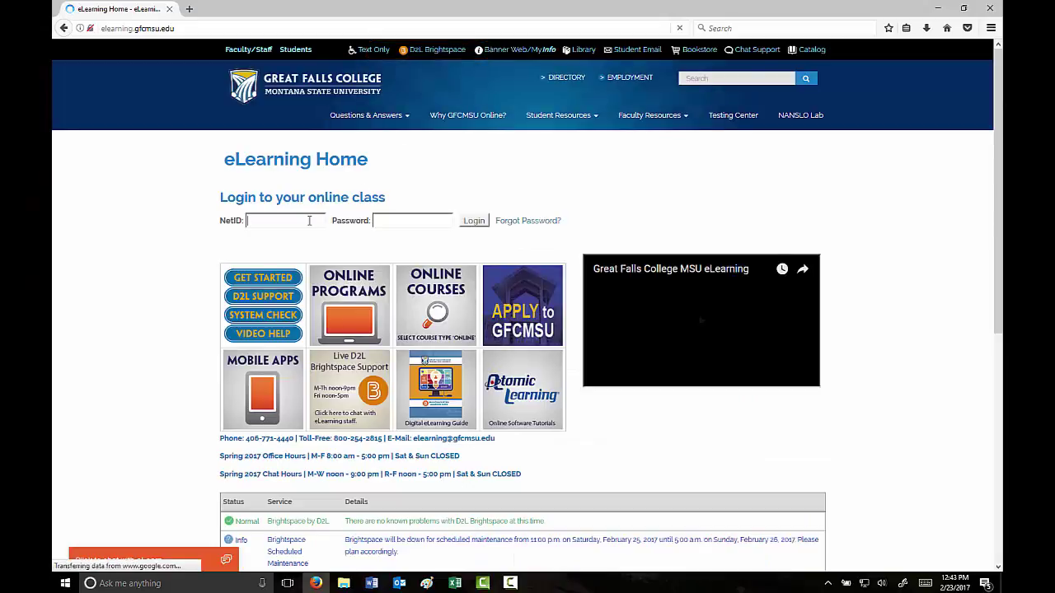
pyautogui.click(309, 220)
pyautogui.write('v22k513')
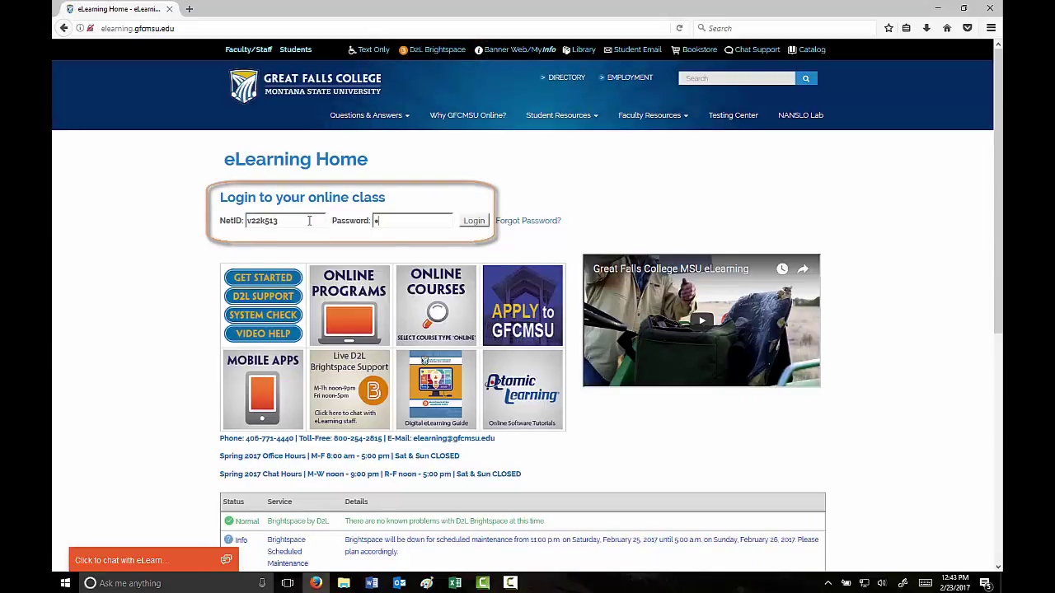
pyautogui.write('***')
pyautogui.press('Return')
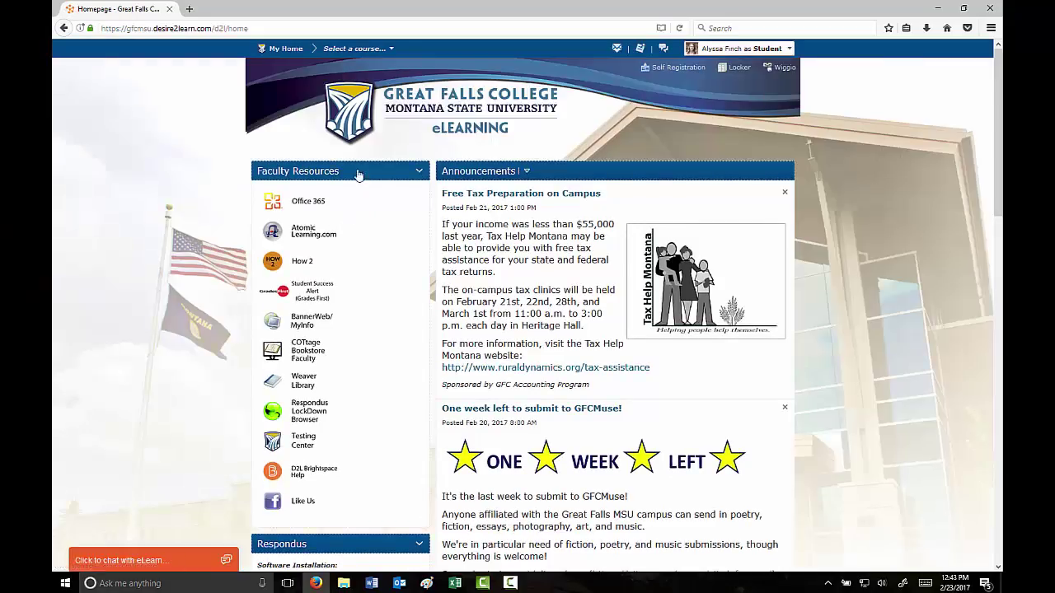
# Open the Math 090 Online Development Shell course and launch its Pearson MyLab and Mastering link.
pyautogui.click(391, 50)
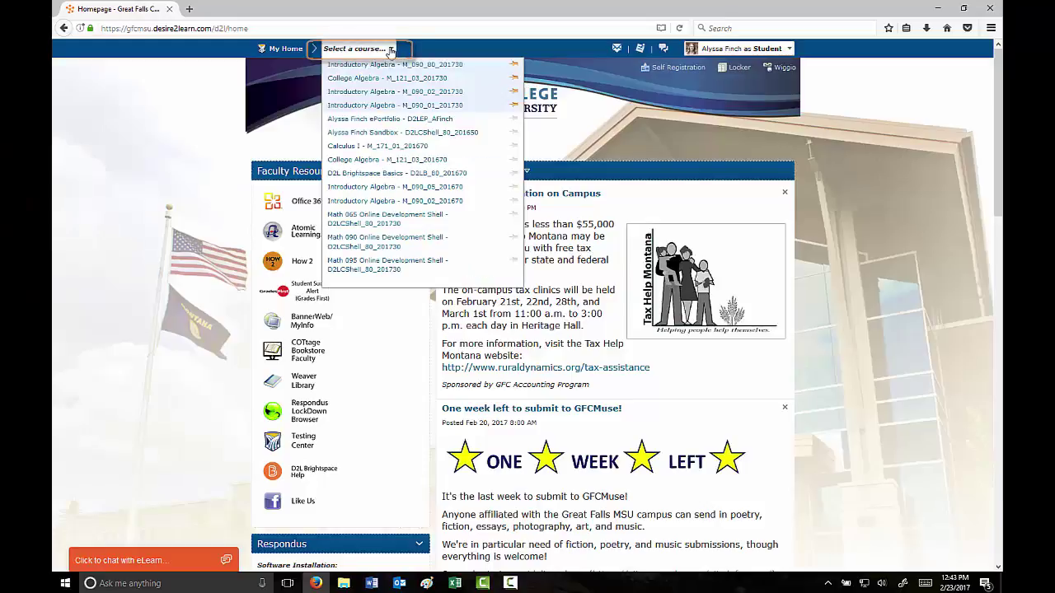
pyautogui.click(374, 246)
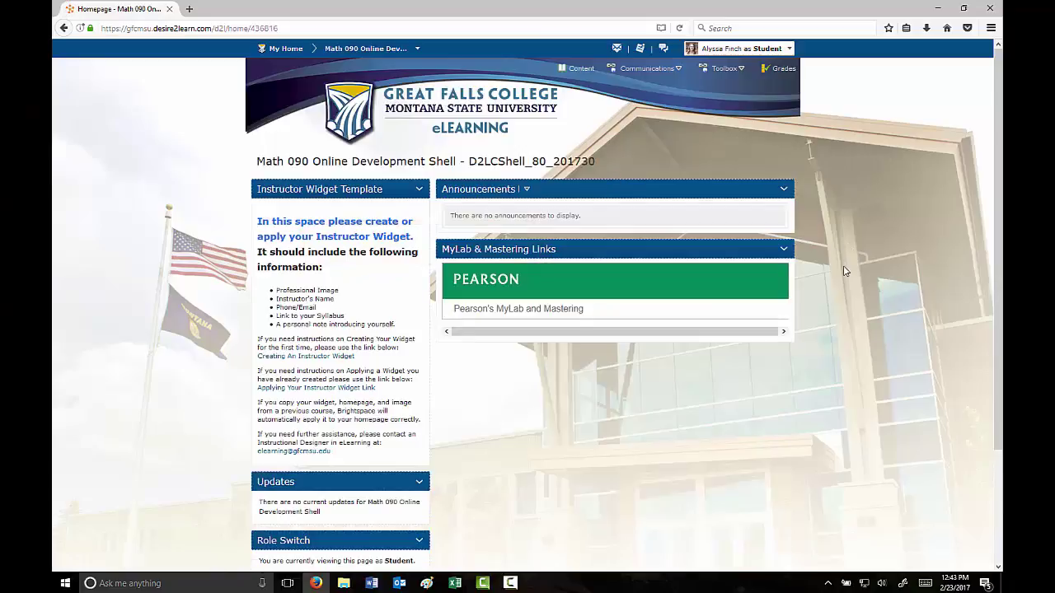
pyautogui.click(484, 285)
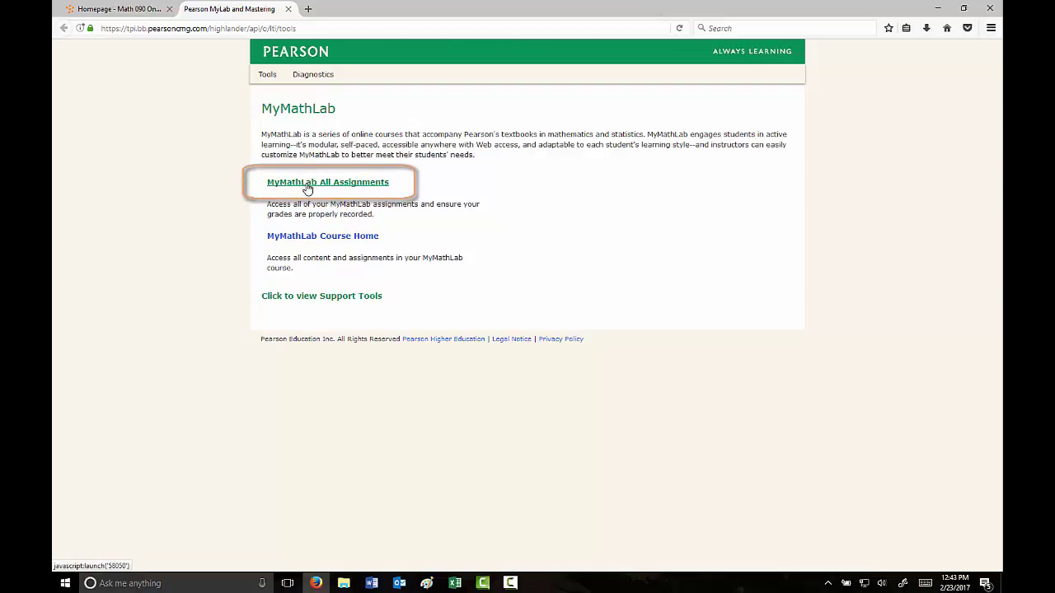
# Go to the MyMathLab Course Home for the Test course from the Pearson tools page.
pyautogui.click(297, 240)
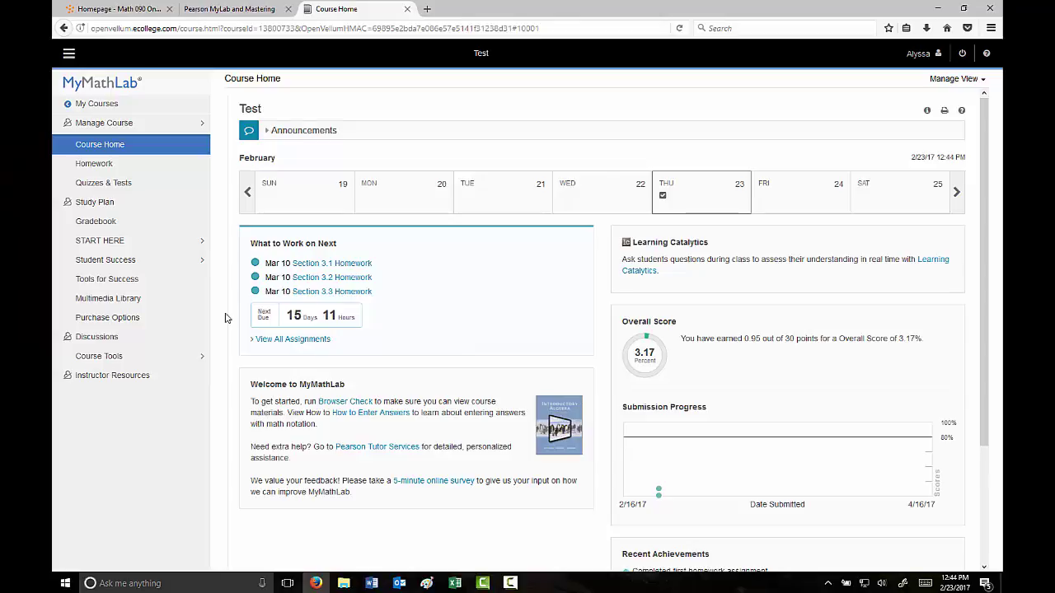
# Navigate START HERE > Chapter 1 > Section 1.4 Subtraction of Real Numbers.
pyautogui.click(101, 241)
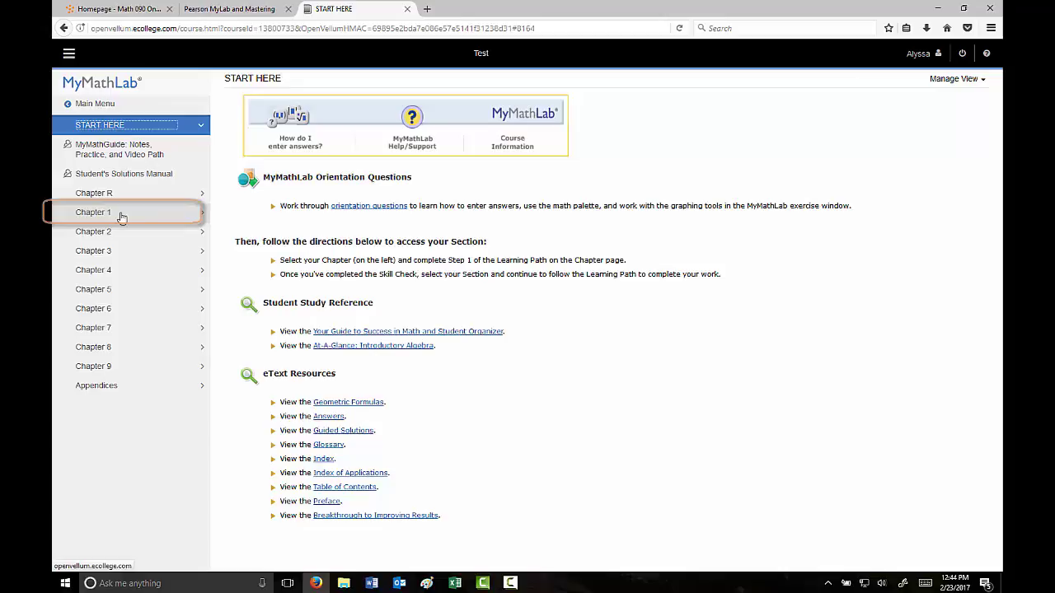
pyautogui.click(114, 213)
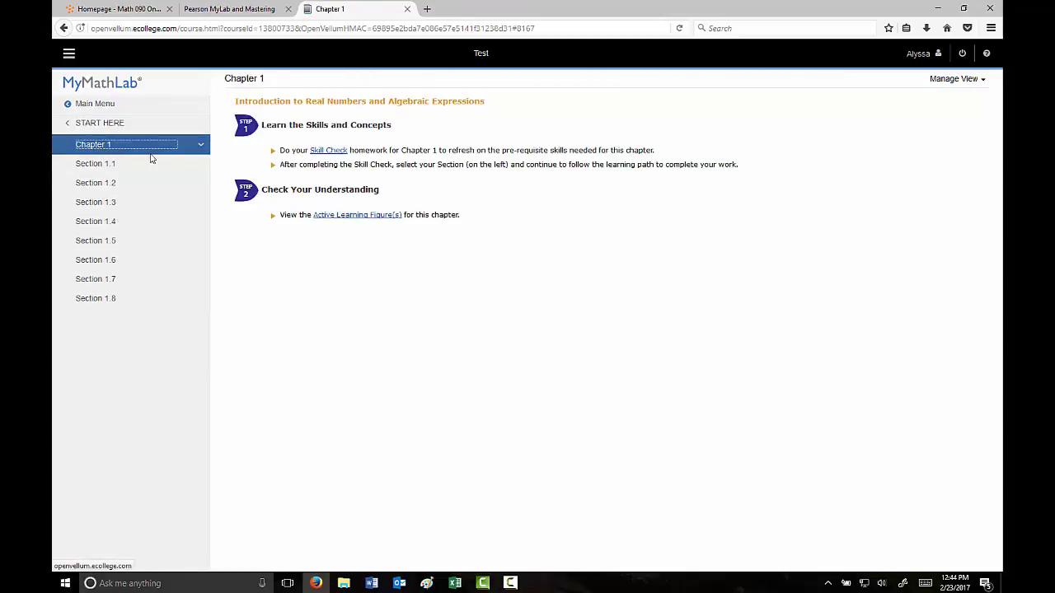
pyautogui.click(114, 225)
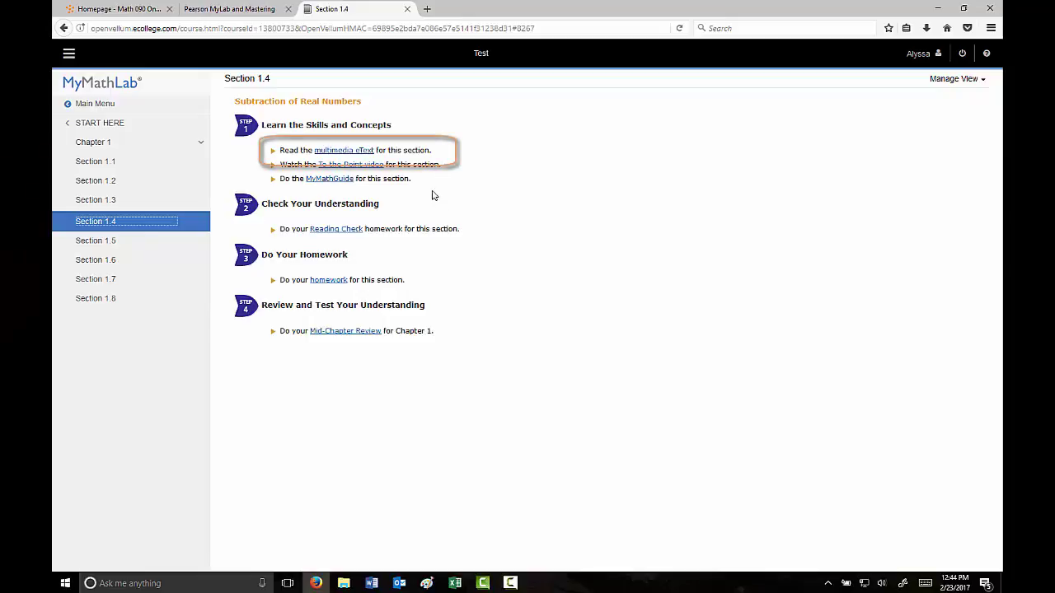
# Open the Section 1.4 eText, zoom out twice, page forward in two-page view, then close it.
pyautogui.click(341, 152)
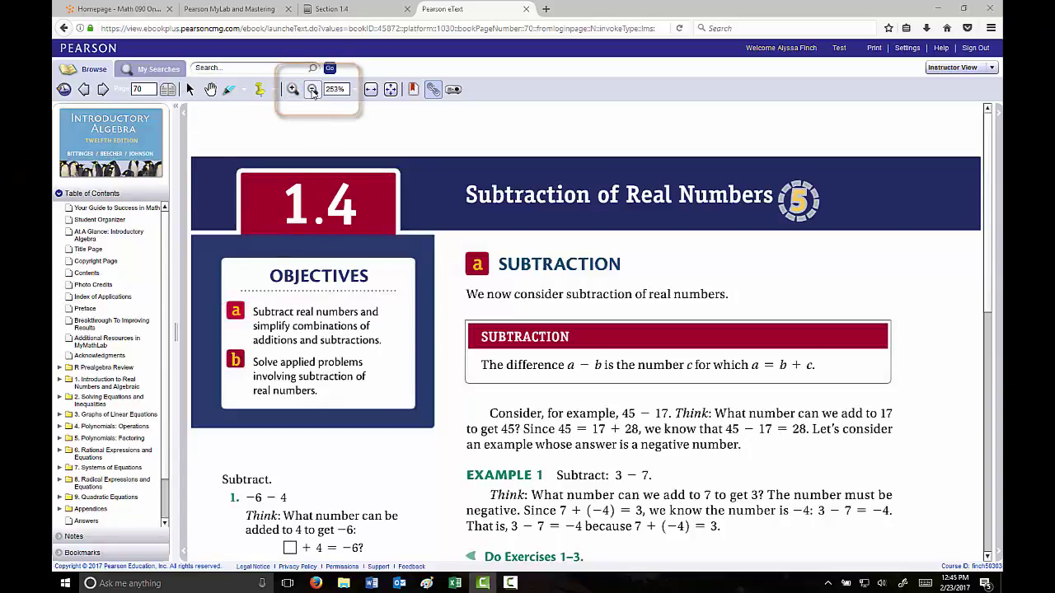
pyautogui.click(306, 94)
pyautogui.click(306, 94)
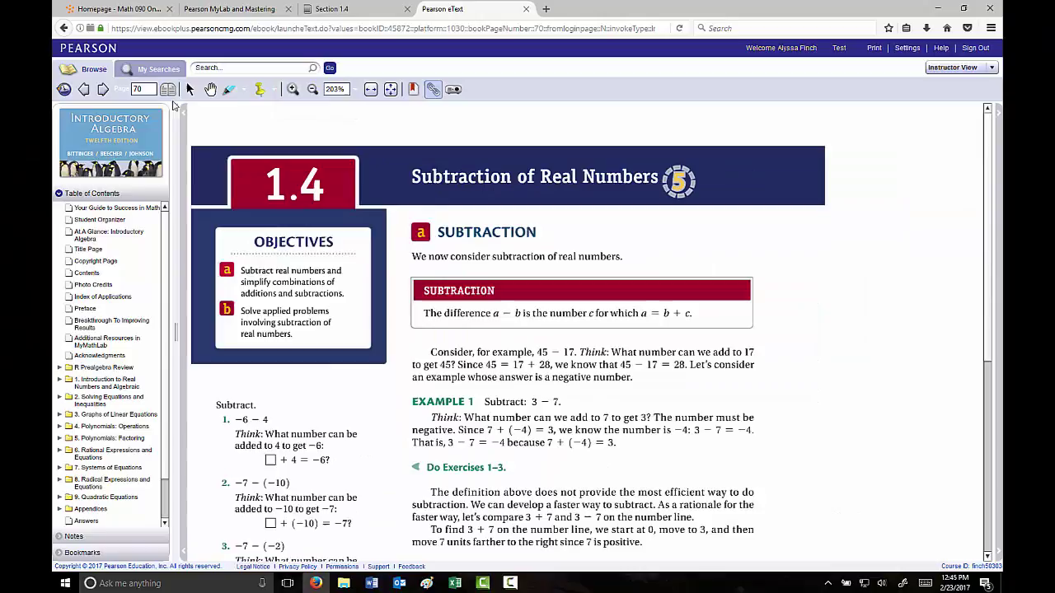
pyautogui.click(103, 90)
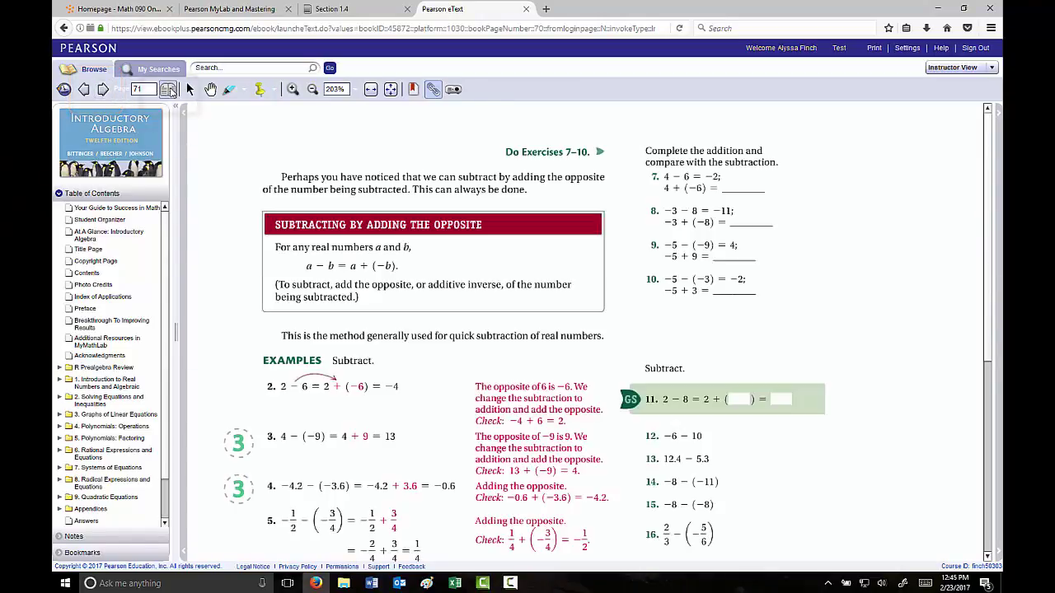
pyautogui.click(169, 90)
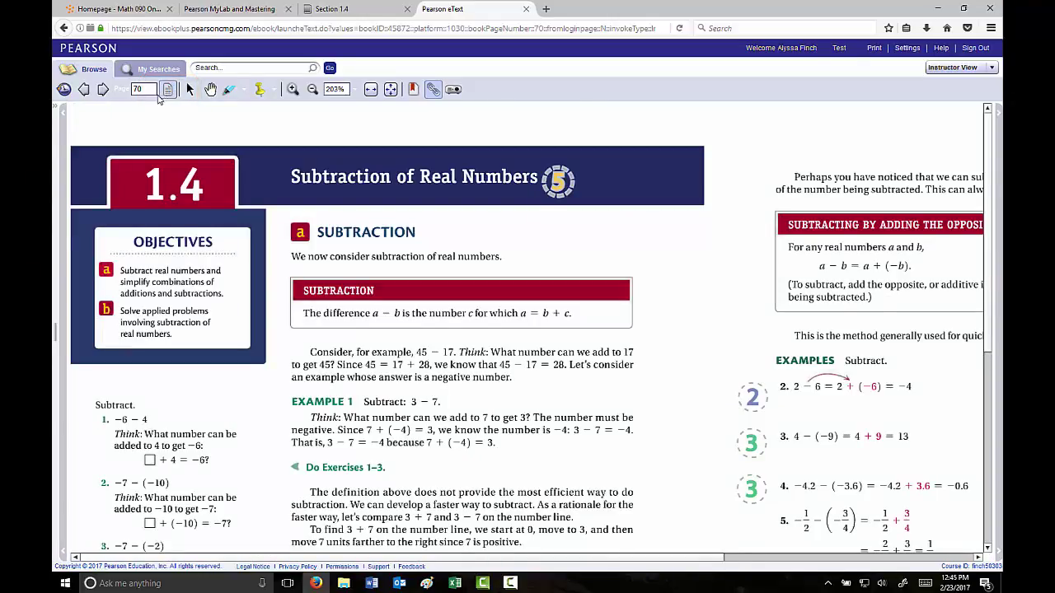
pyautogui.click(142, 89)
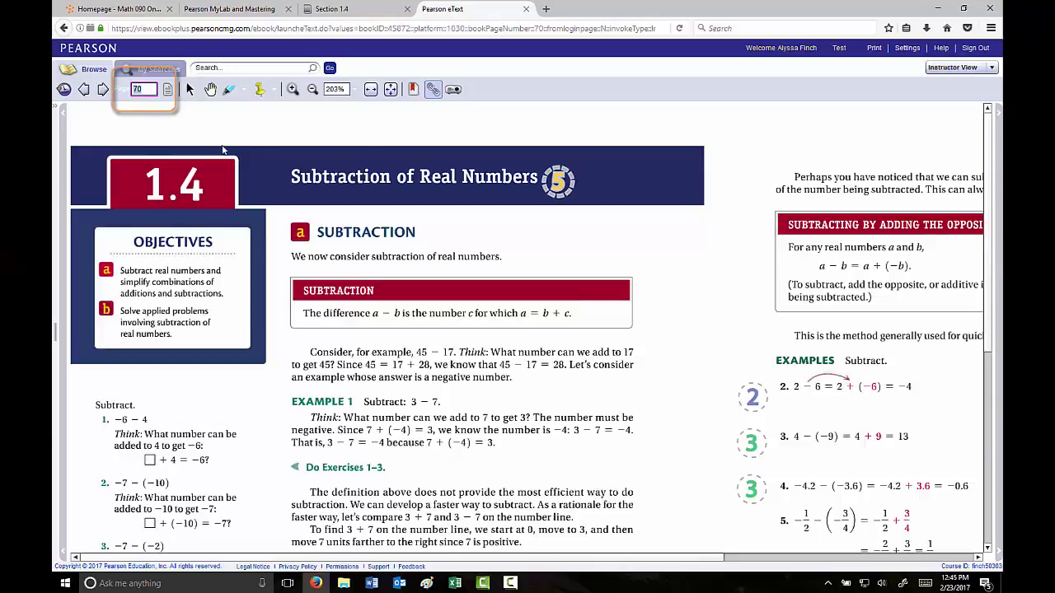
pyautogui.click(527, 10)
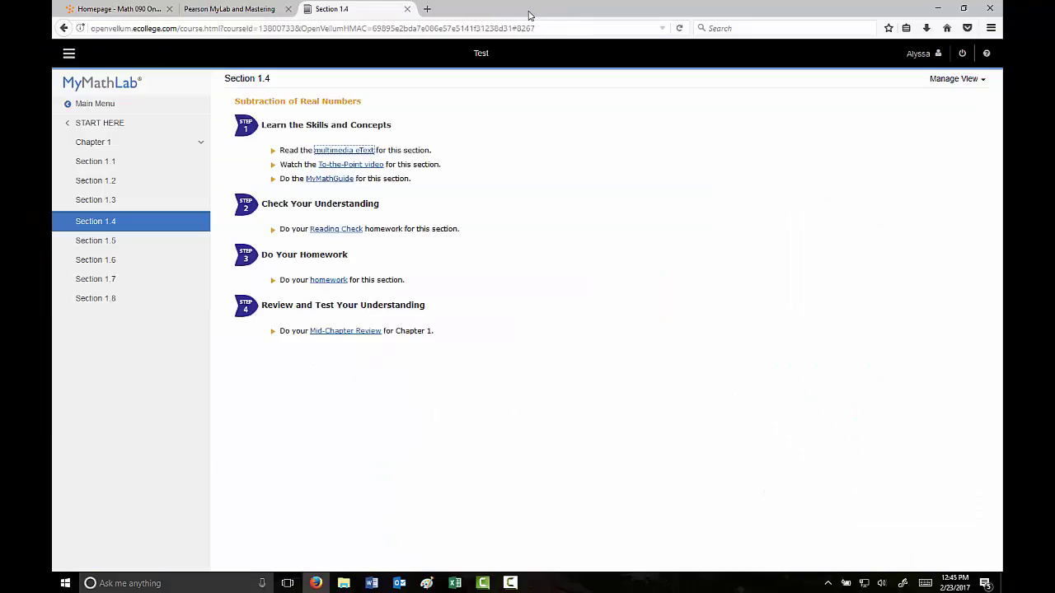
# From Main Menu > Homework, scroll to the bottom and open Section 3.4 Homework.
pyautogui.click(89, 105)
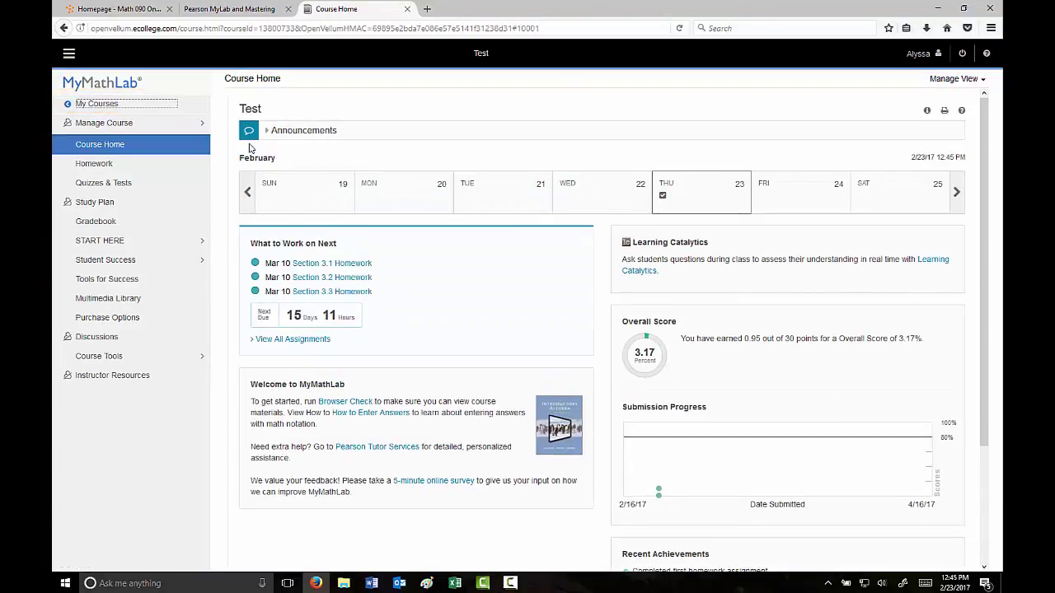
pyautogui.click(110, 168)
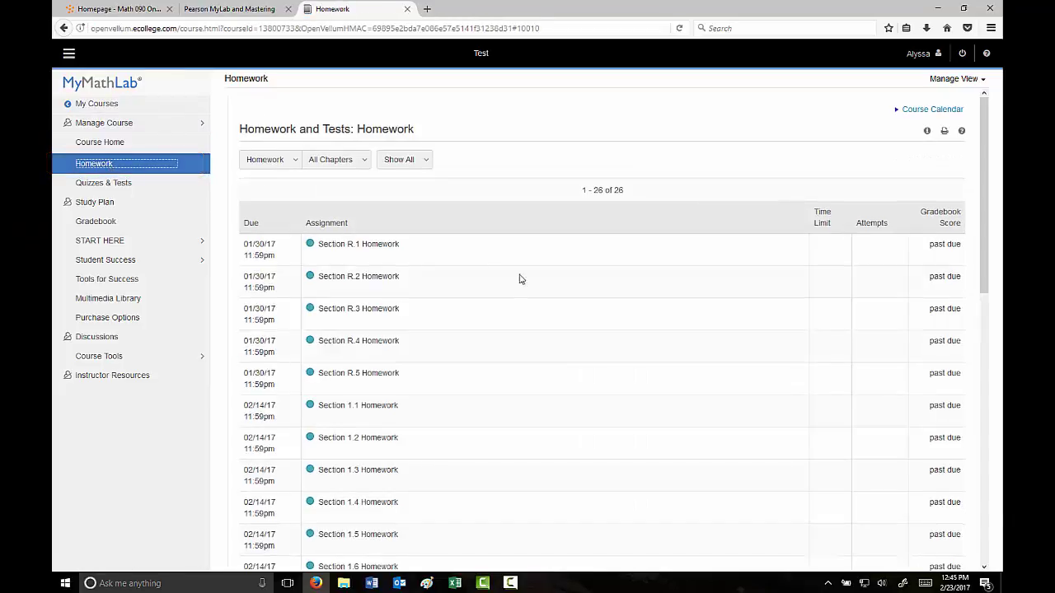
pyautogui.scroll(-10, 553, 388)
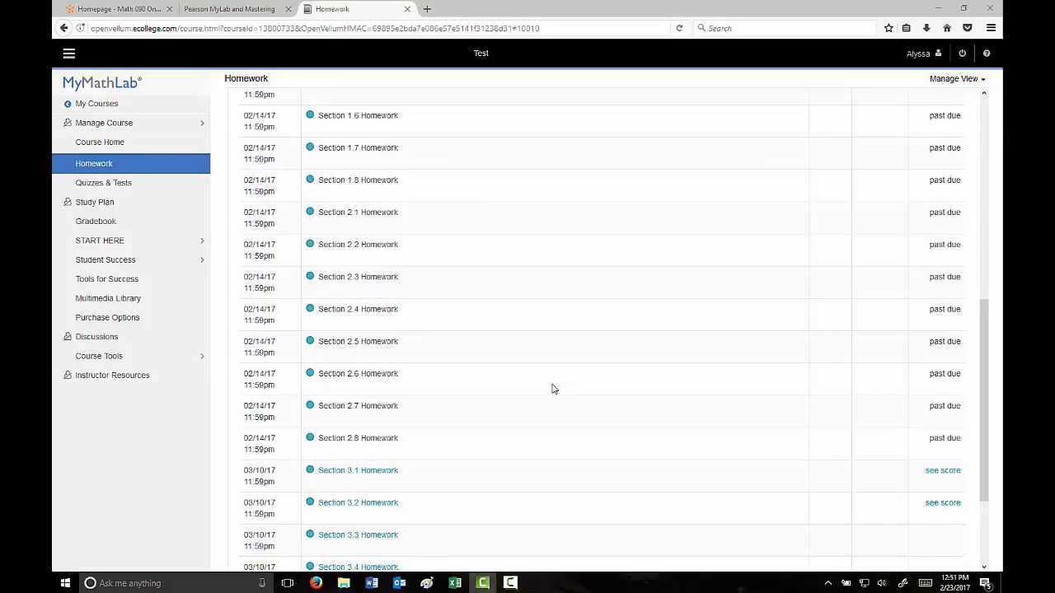
pyautogui.scroll(6, 545, 354)
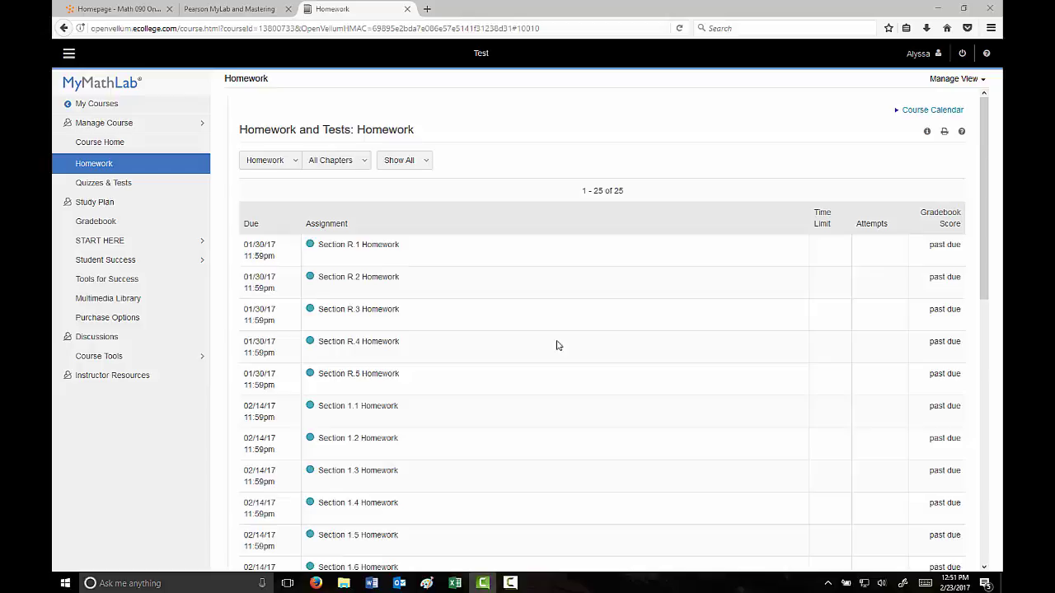
pyautogui.moveTo(984, 197); pyautogui.dragTo(985, 458)
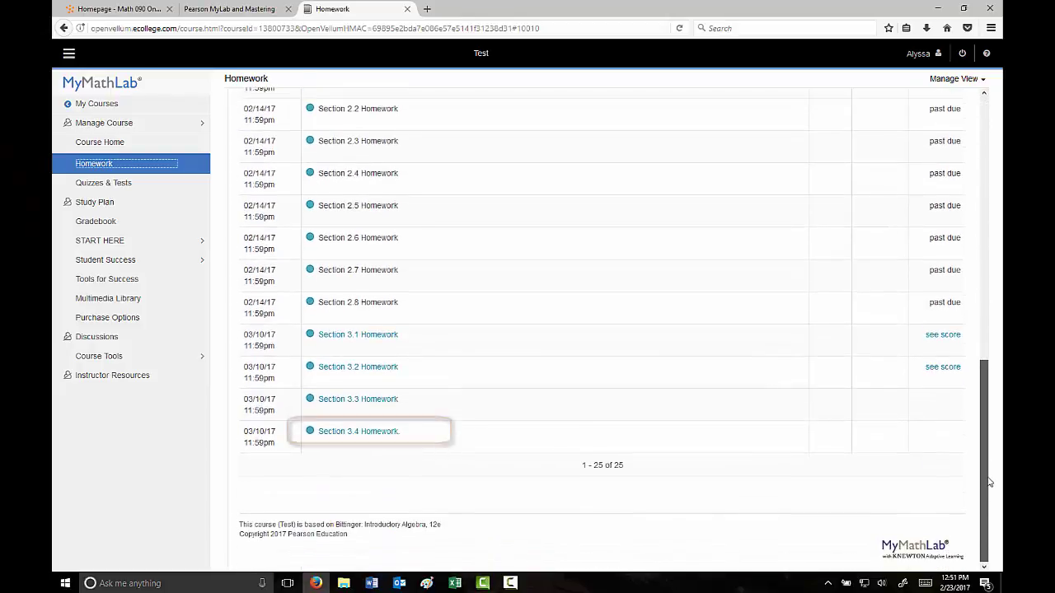
pyautogui.click(376, 439)
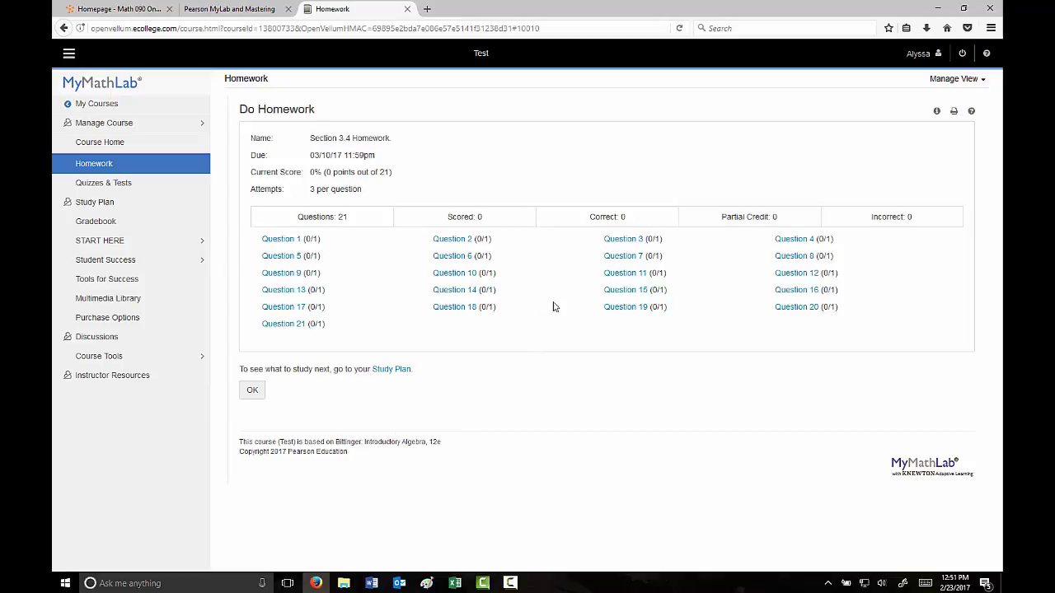
# Start question 7 (3.4.13), review the 21-question Homework Overview, then dismiss it.
pyautogui.click(618, 257)
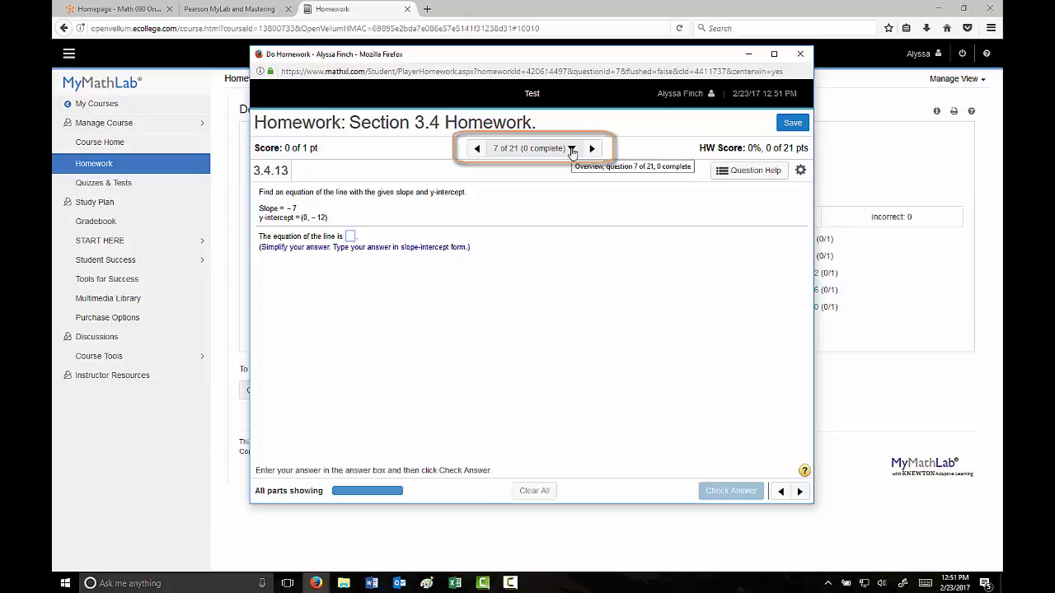
pyautogui.click(572, 149)
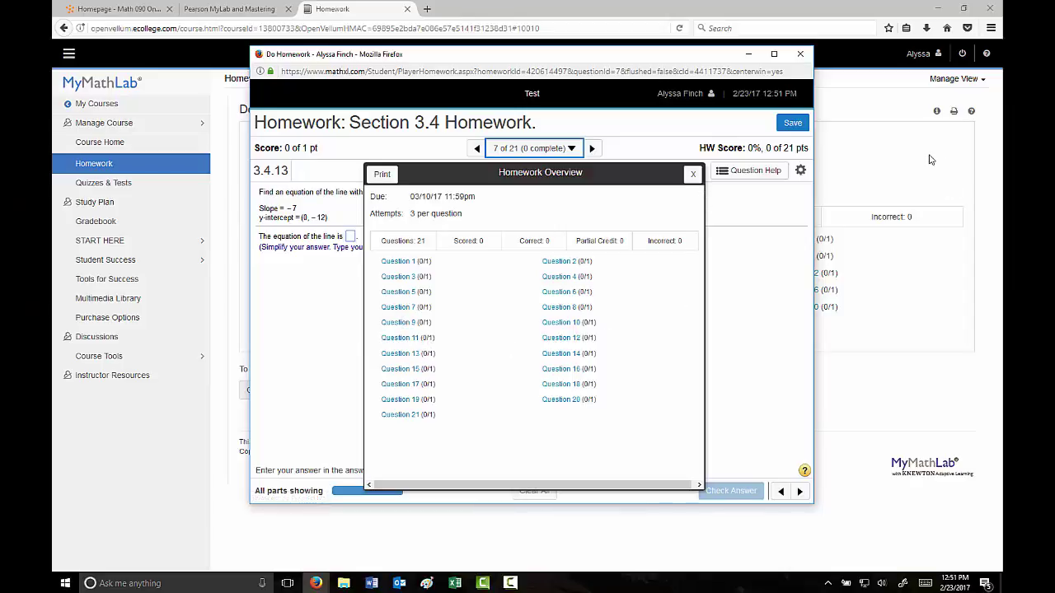
pyautogui.click(694, 175)
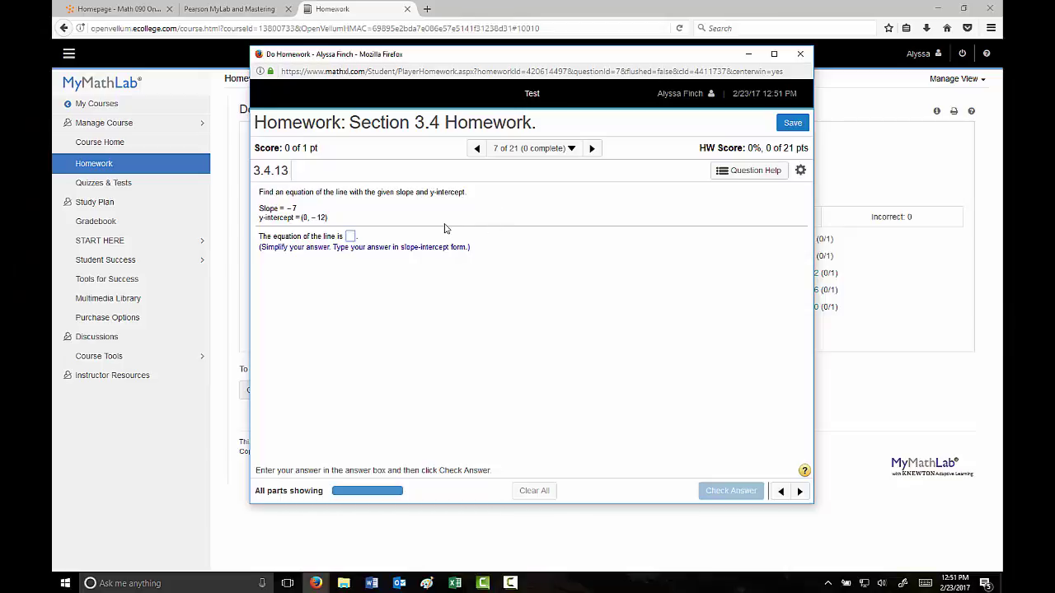
# Answer question 3.4.13 with 568984 and check it, dismissing the incorrect message.
pyautogui.click(350, 238)
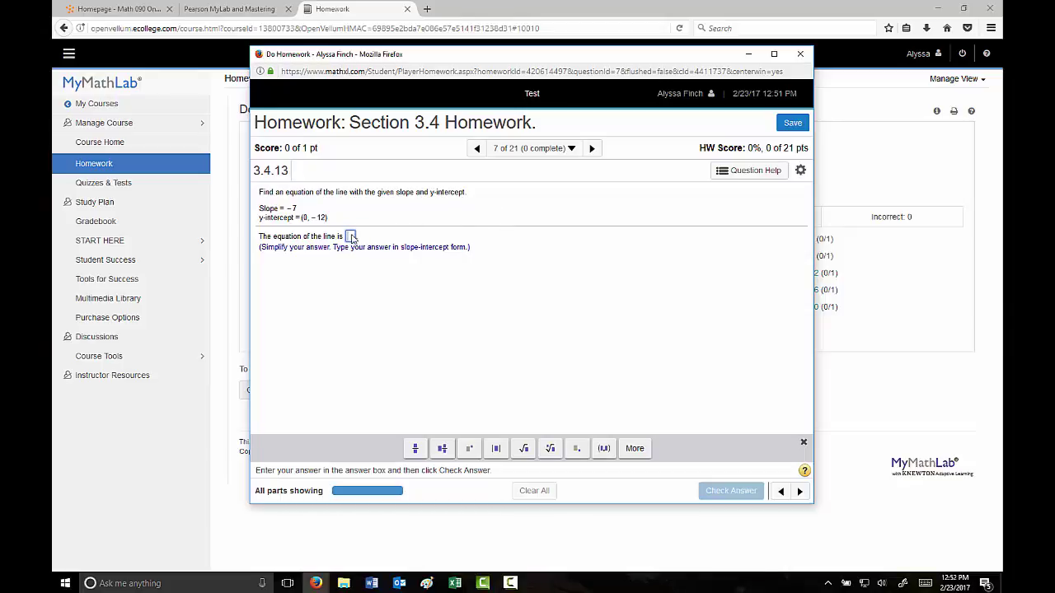
pyautogui.write('568984')
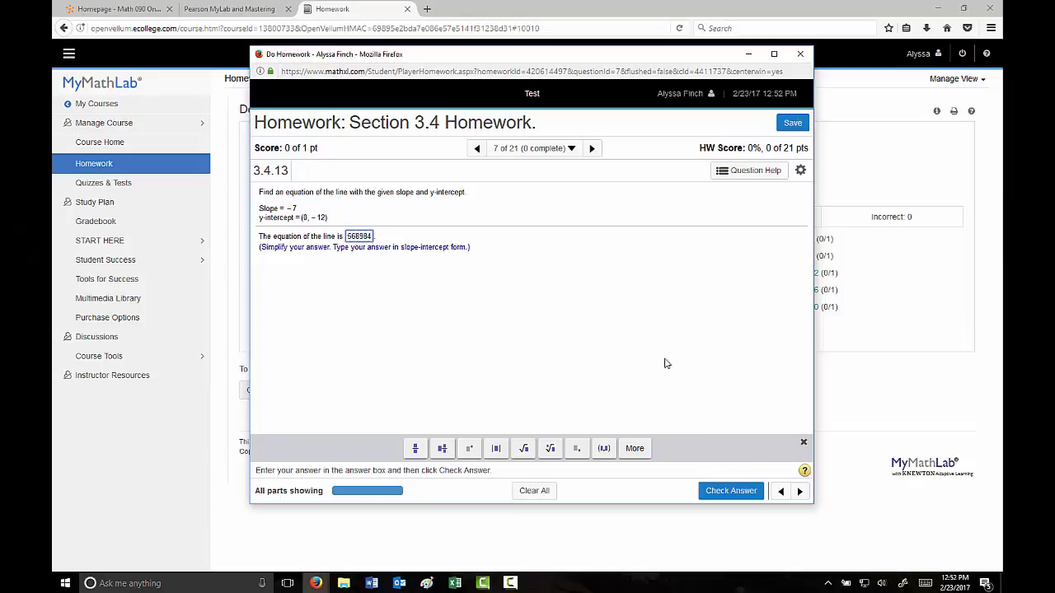
pyautogui.click(718, 495)
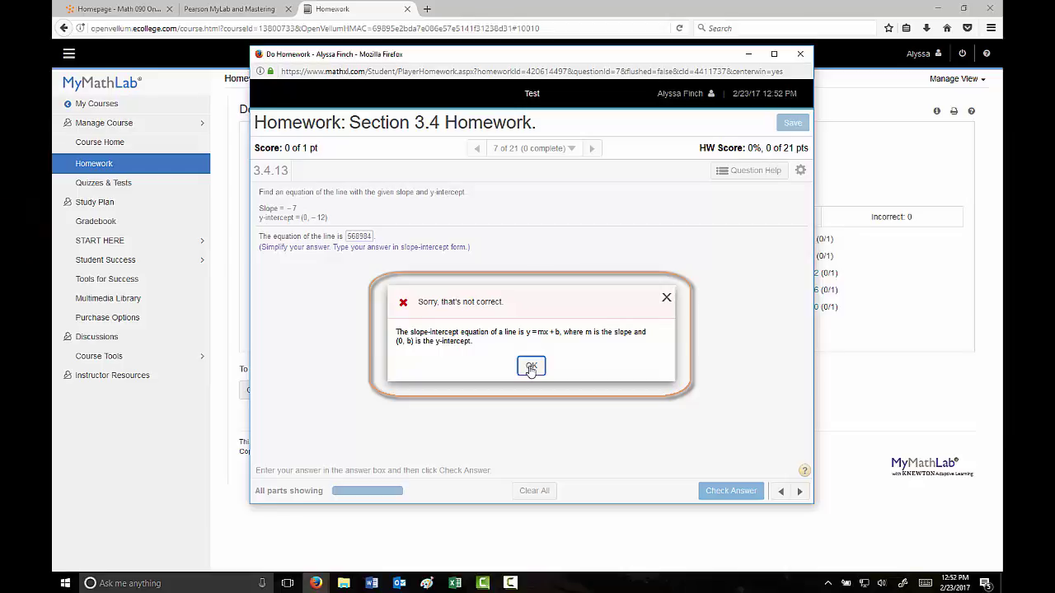
pyautogui.click(531, 368)
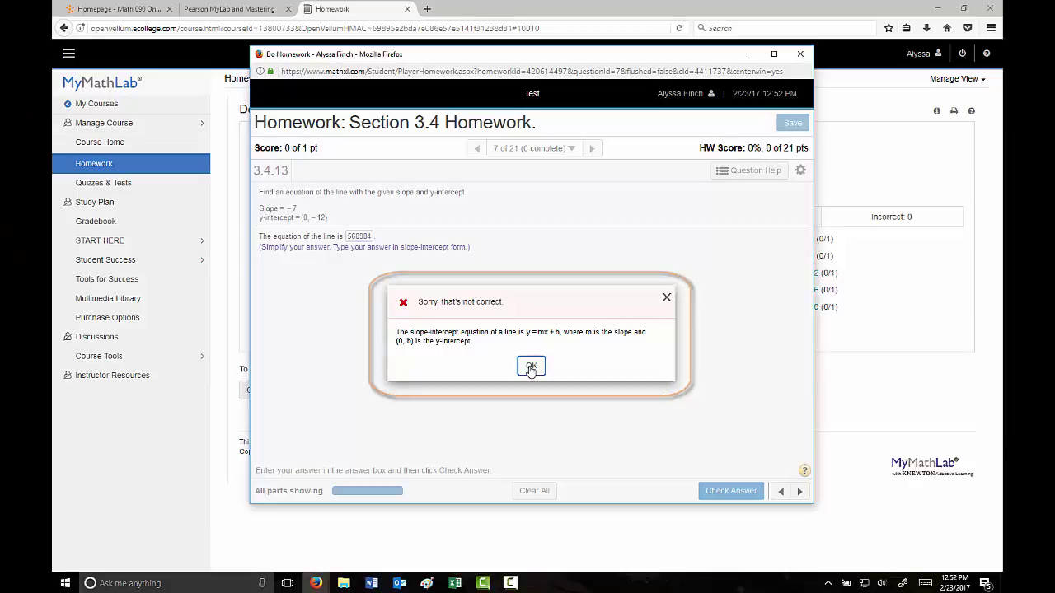
# Replace the answer with 236, check it, then submit the final attempt to reveal y = −7x − 12.
pyautogui.click(363, 244)
pyautogui.moveTo(374, 238); pyautogui.dragTo(343, 240)
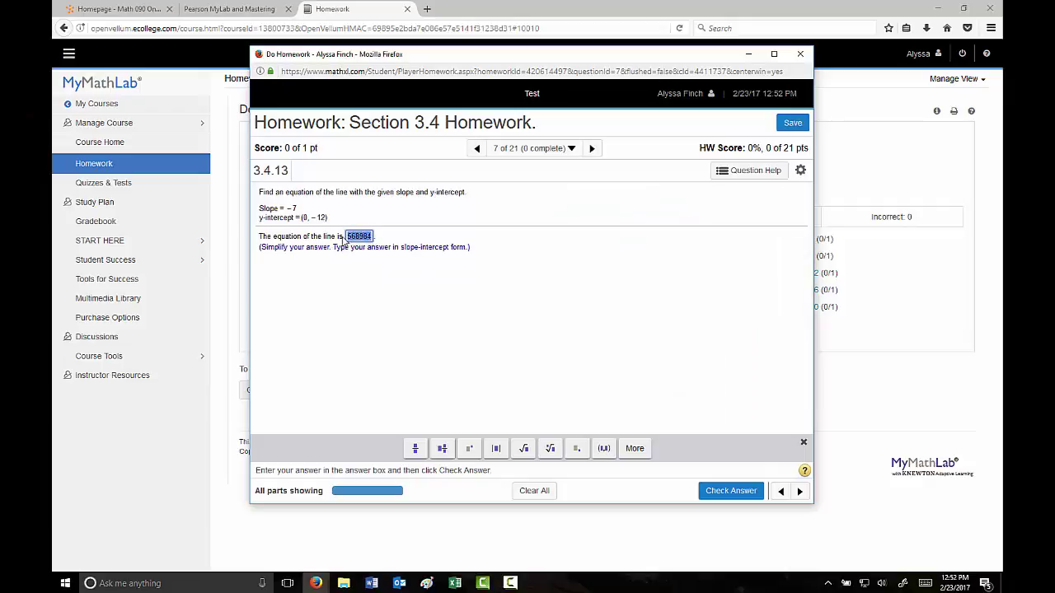
pyautogui.write('236')
pyautogui.click(731, 490)
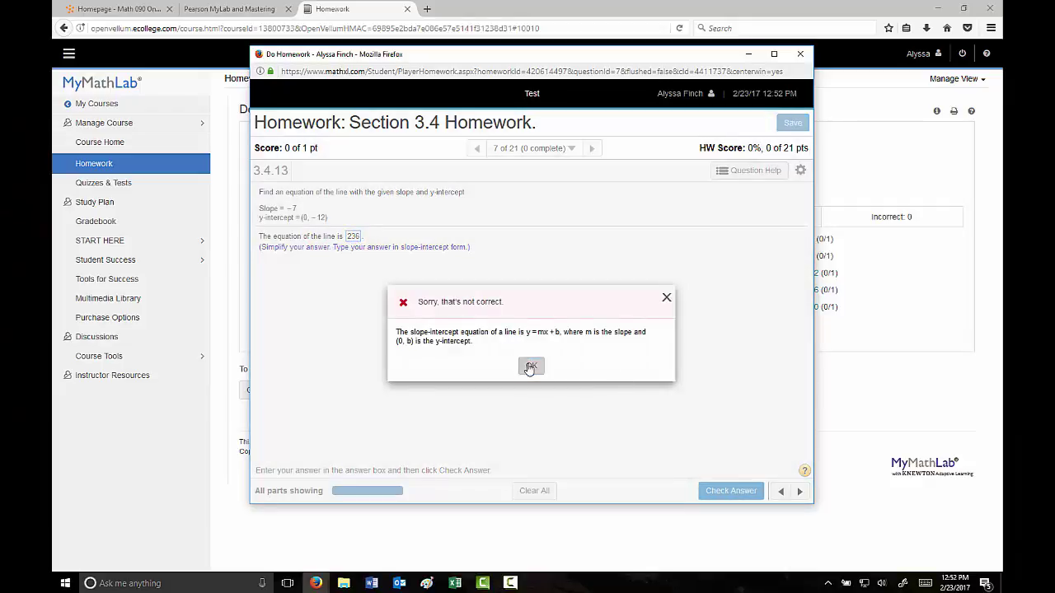
pyautogui.click(530, 366)
pyautogui.click(353, 238)
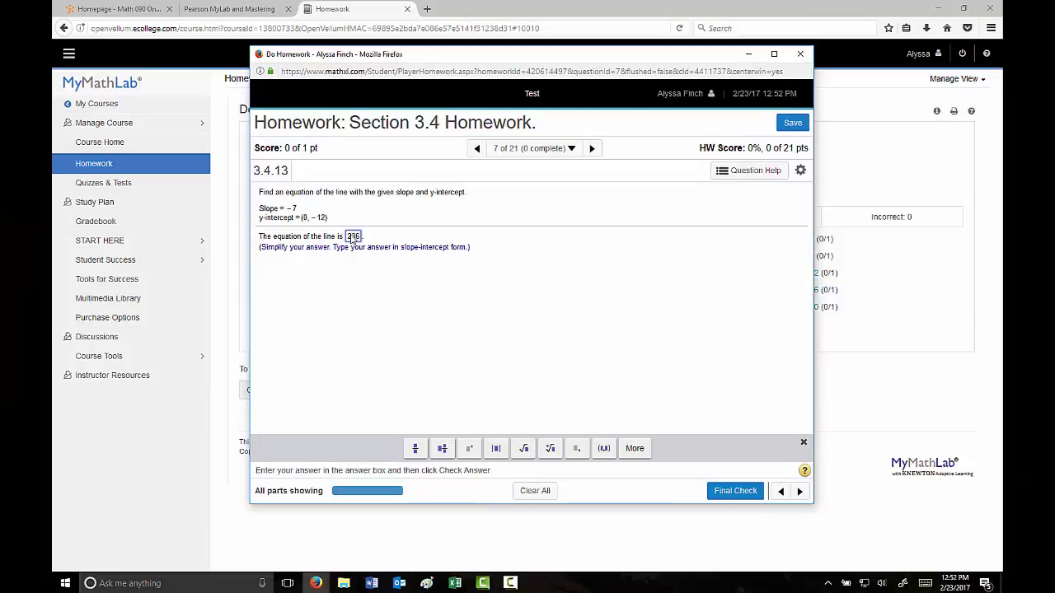
pyautogui.click(716, 488)
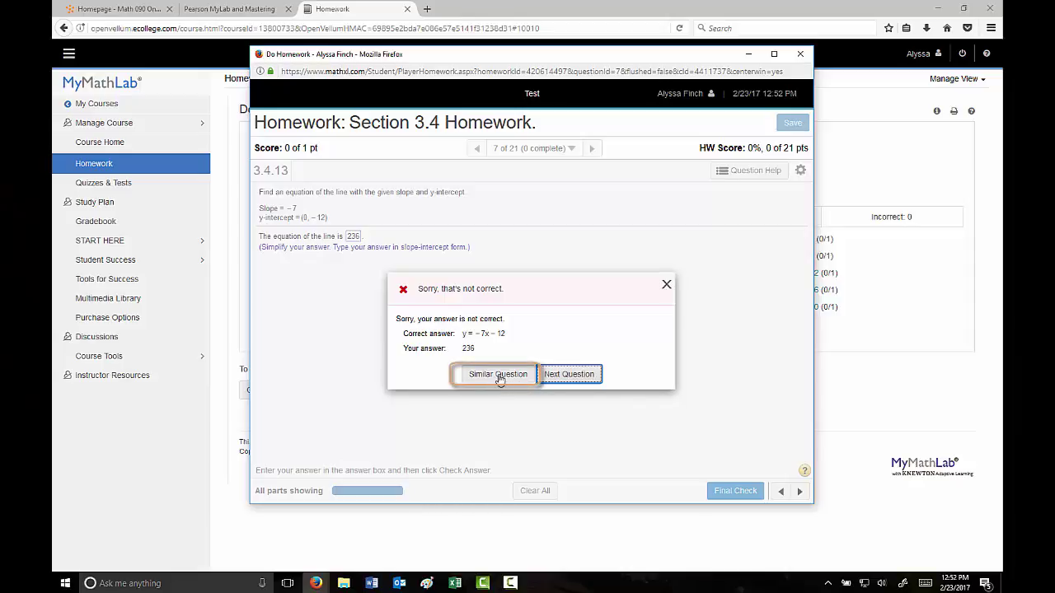
# Load a similar question and try 654, dismissing the incorrect message.
pyautogui.click(499, 375)
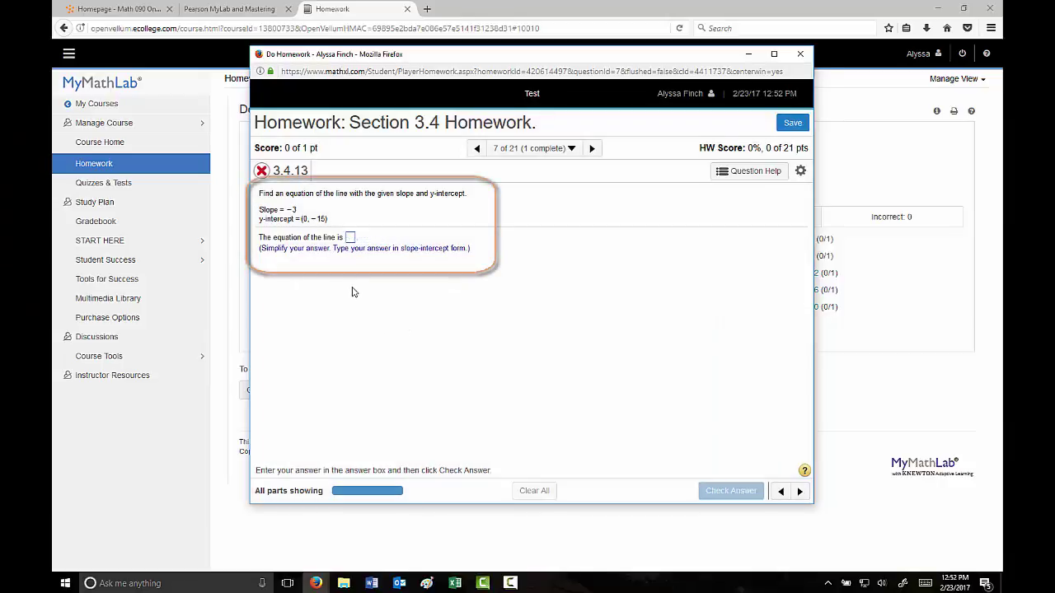
pyautogui.click(350, 237)
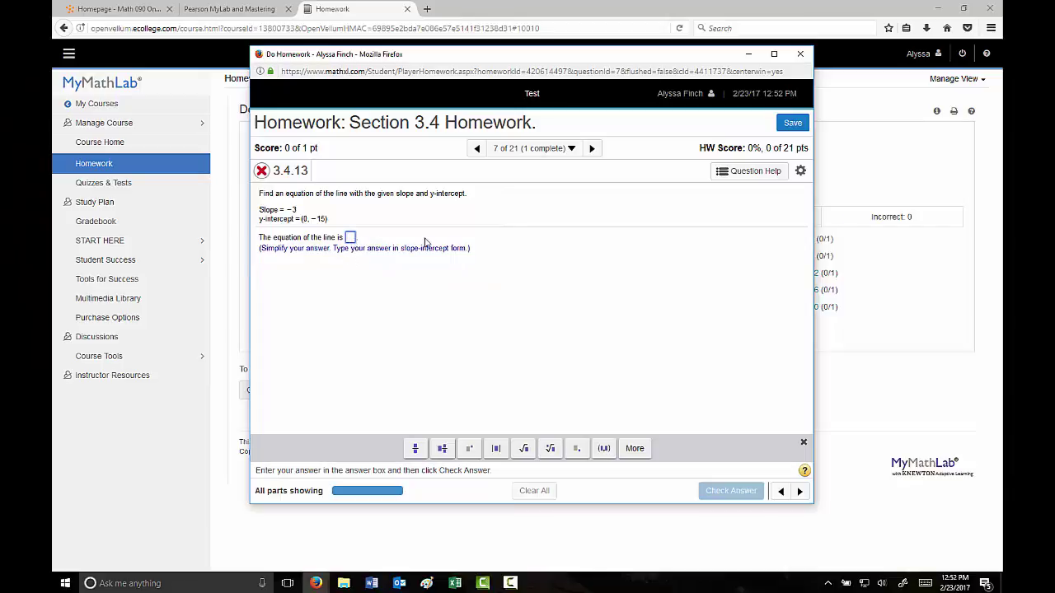
pyautogui.write('654')
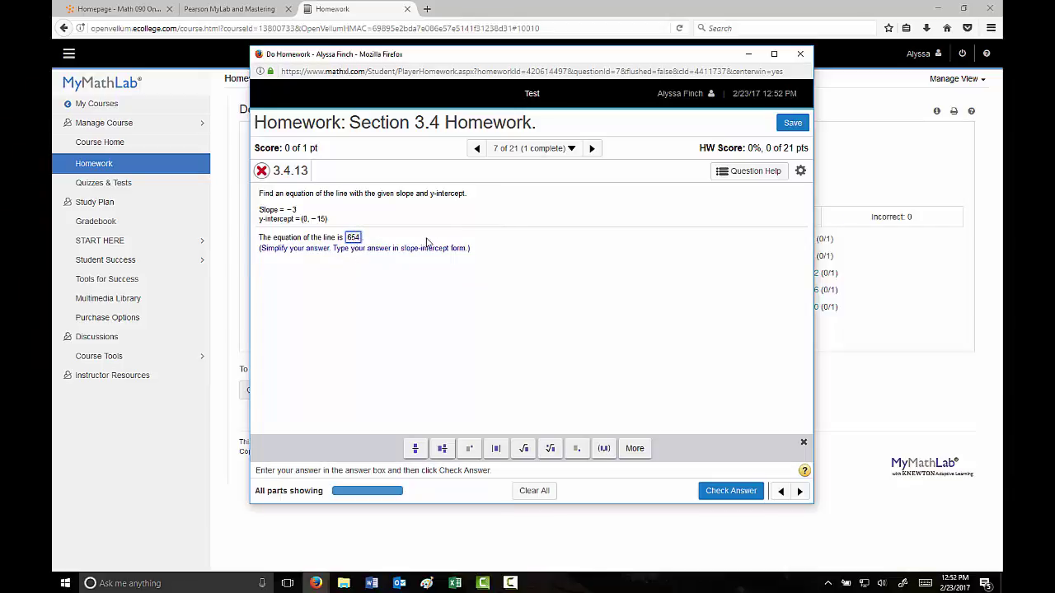
pyautogui.click(729, 494)
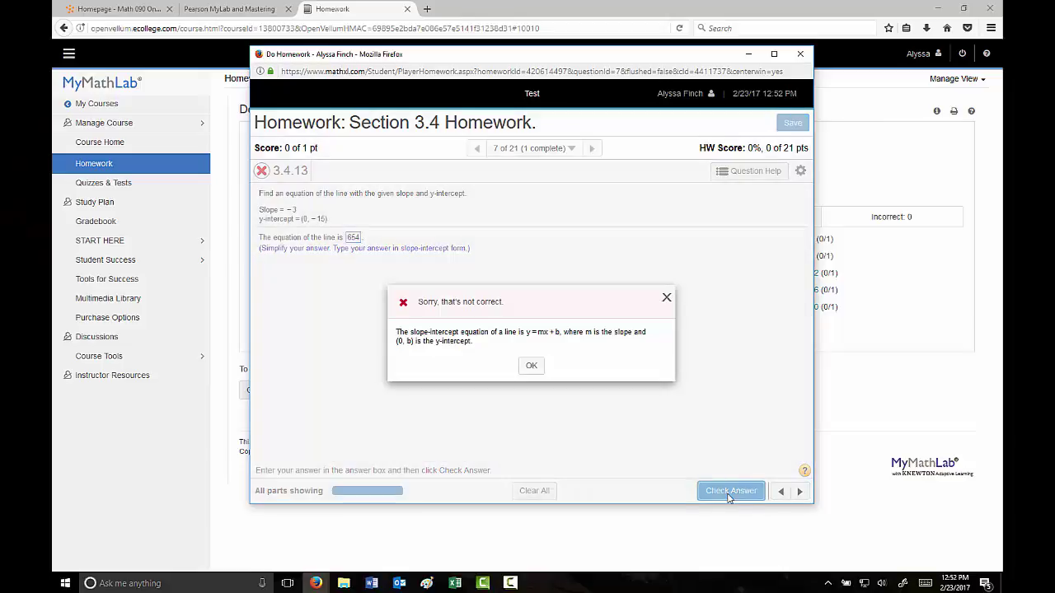
pyautogui.click(530, 366)
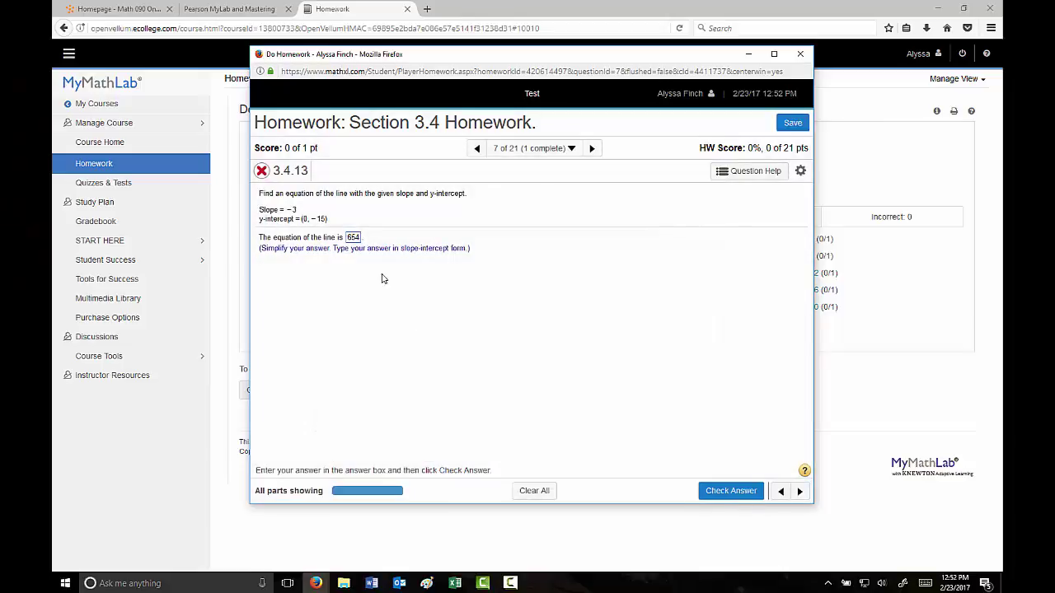
# Replace it with y = −3x − 15, check it as correct, and advance to question 3.4.15.
pyautogui.moveTo(347, 238); pyautogui.dragTo(371, 240)
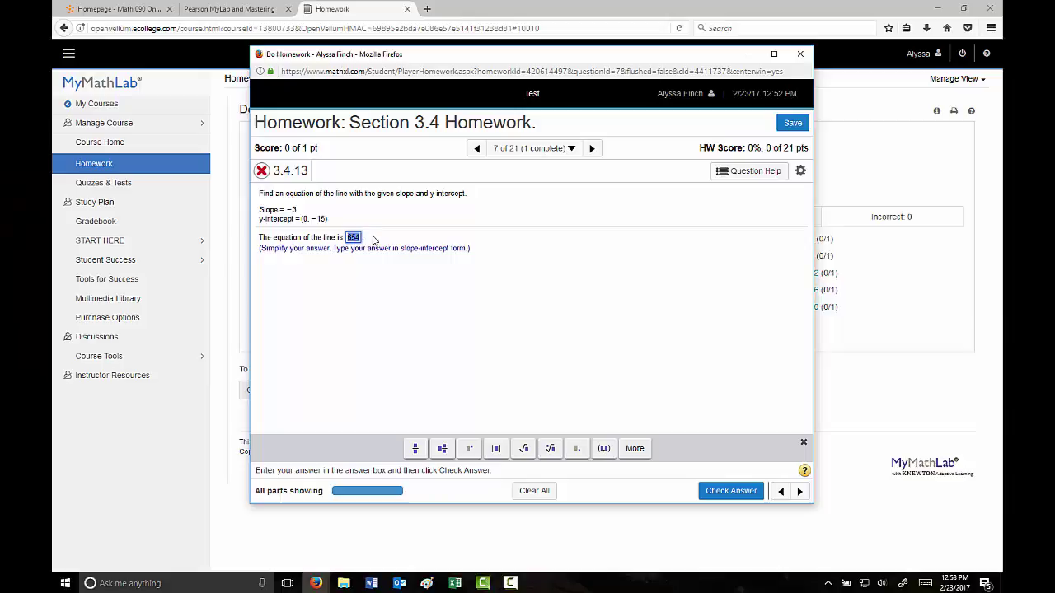
pyautogui.press('BackSpace')
pyautogui.write('y=-')
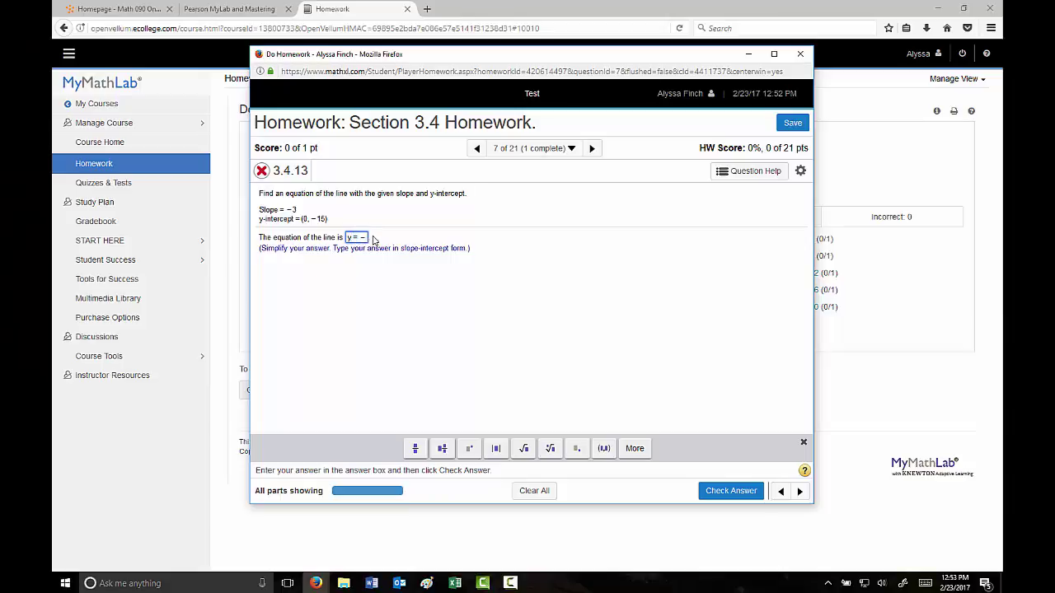
pyautogui.write('3x-2')
pyautogui.write('5')
pyautogui.click(746, 492)
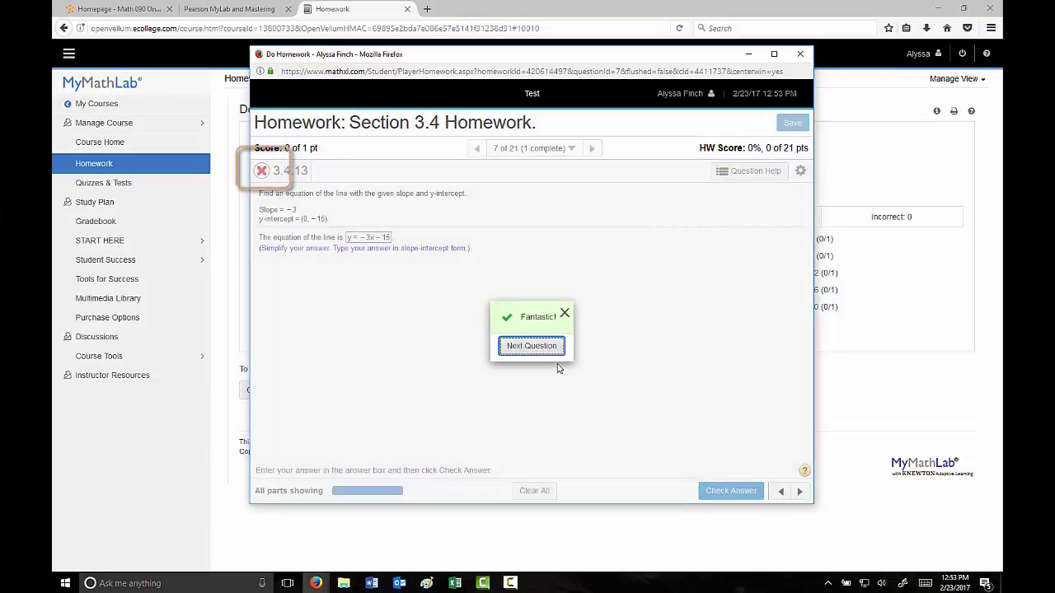
pyautogui.click(540, 350)
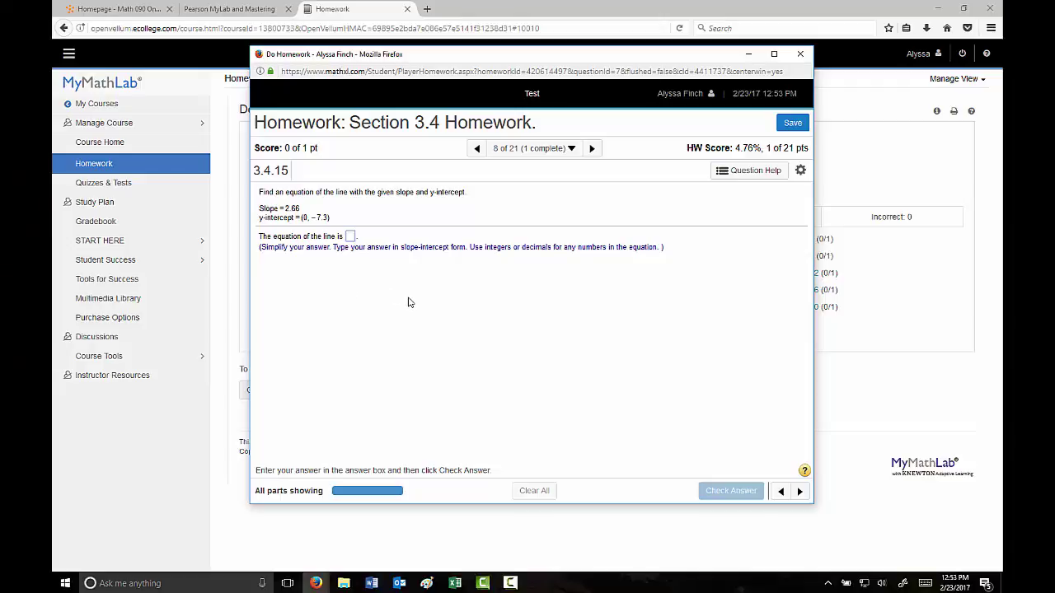
pyautogui.click(572, 148)
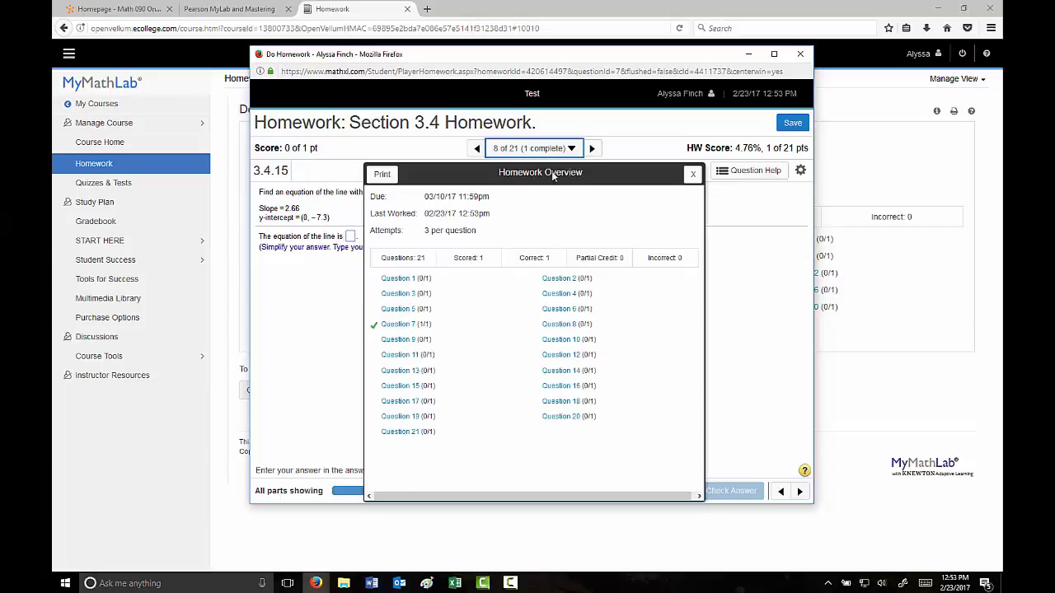
pyautogui.click(692, 177)
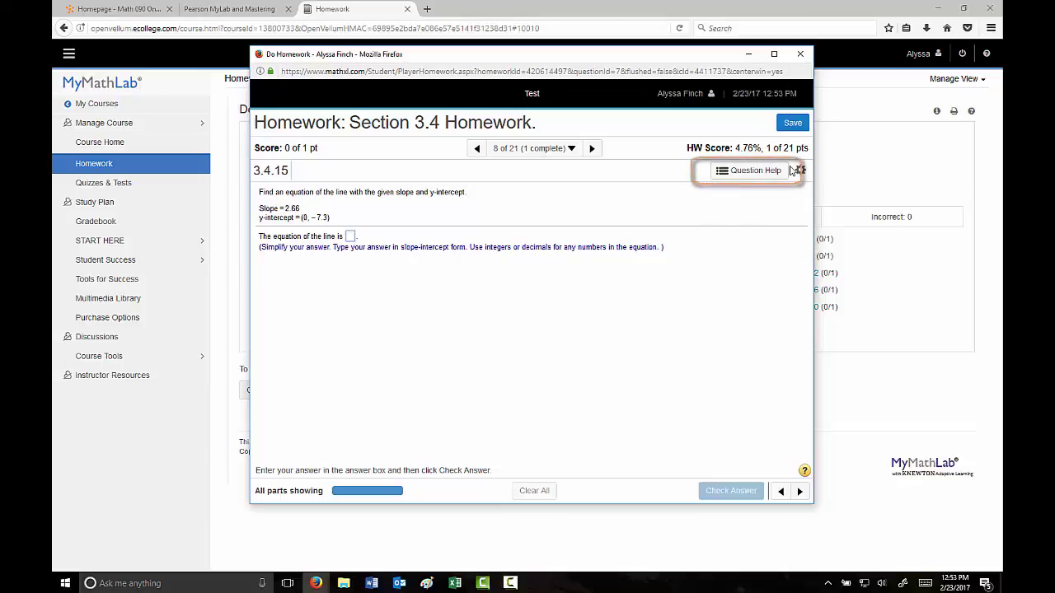
# In Help Me Solve This, enter 'mx +' for the slope-intercept step, check it, then exit the guide.
pyautogui.click(760, 175)
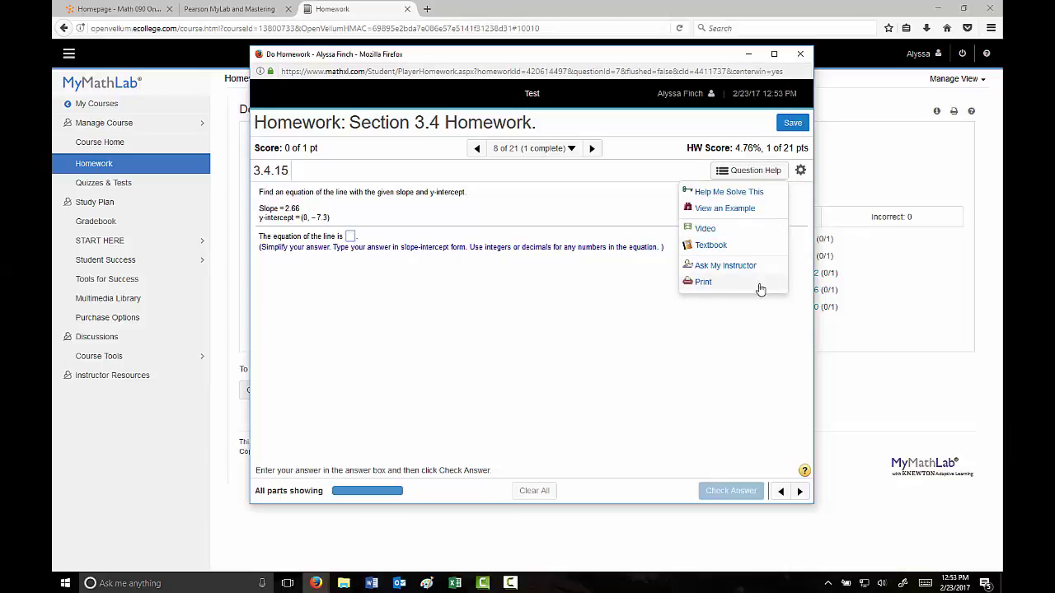
pyautogui.click(731, 194)
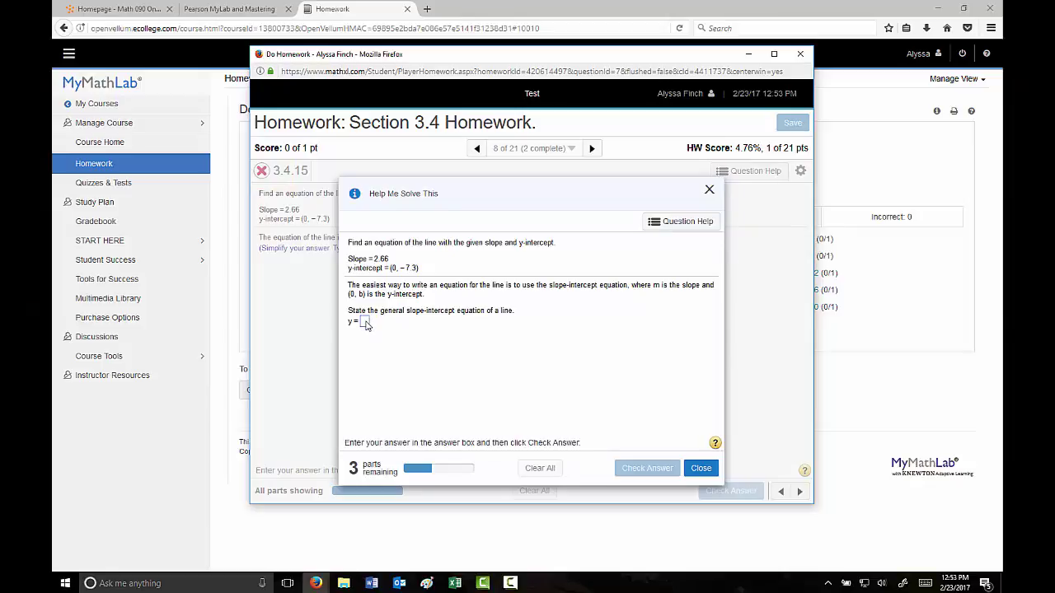
pyautogui.click(364, 322)
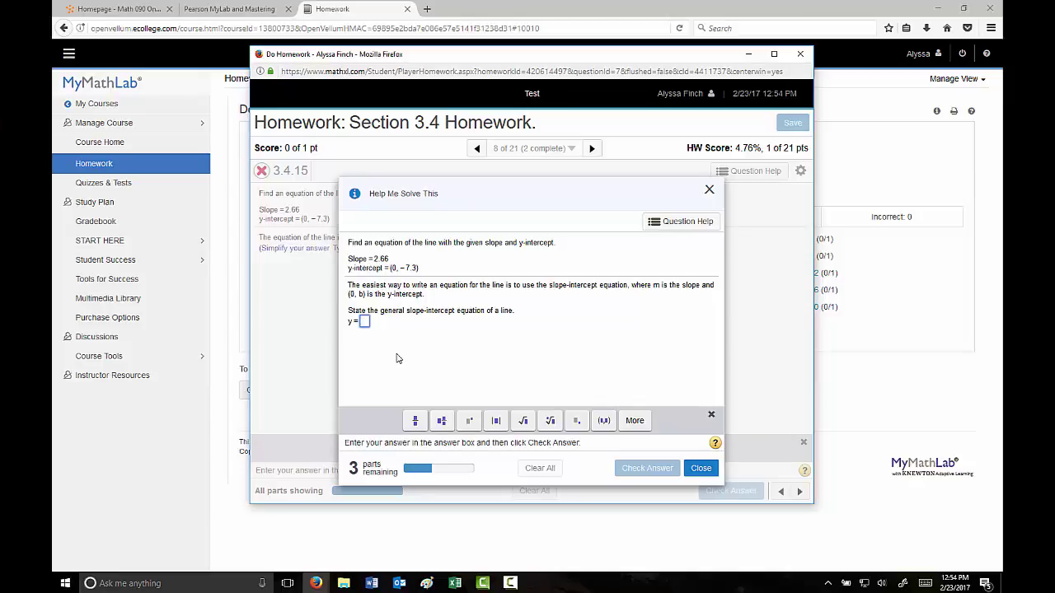
pyautogui.write('mx + b')
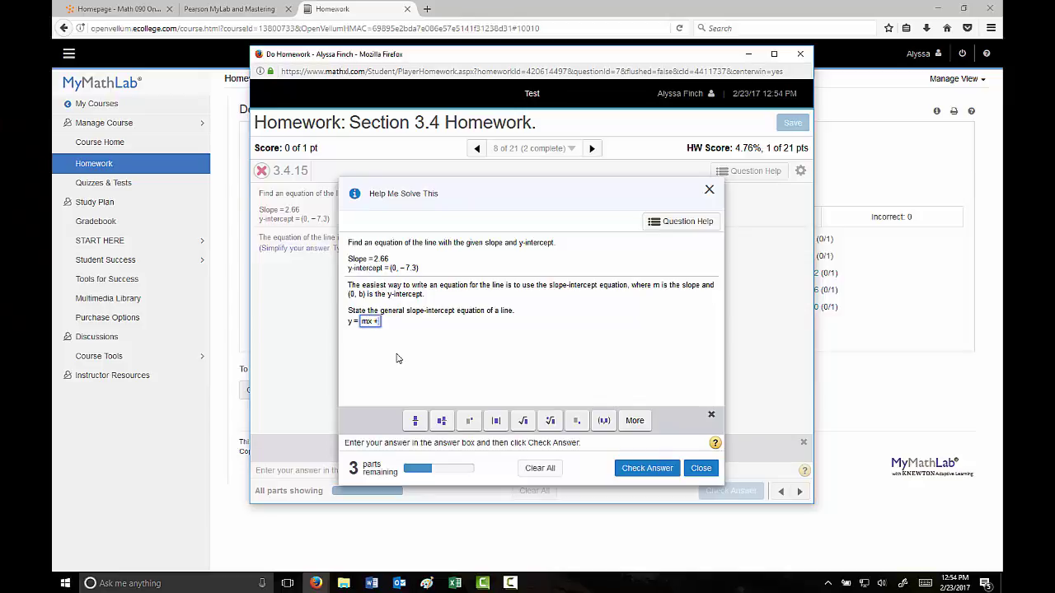
pyautogui.click(635, 468)
pyautogui.click(533, 346)
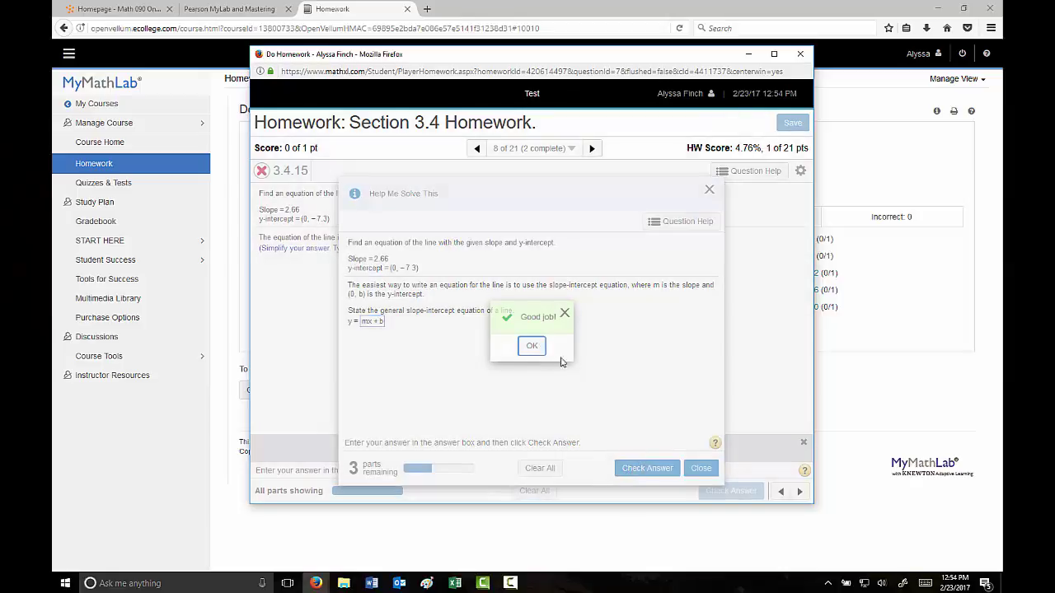
pyautogui.click(701, 469)
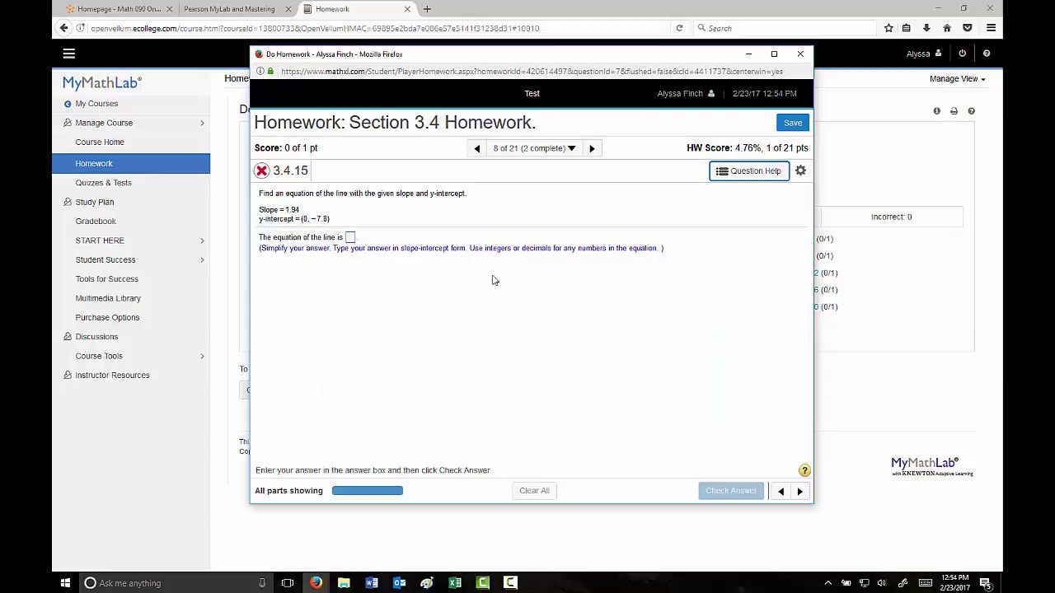
# Step through the worked example for slope −3.9 and y-intercept (0, −4), ending at y = −3.9x − 4, then close it.
pyautogui.click(753, 175)
pyautogui.click(742, 216)
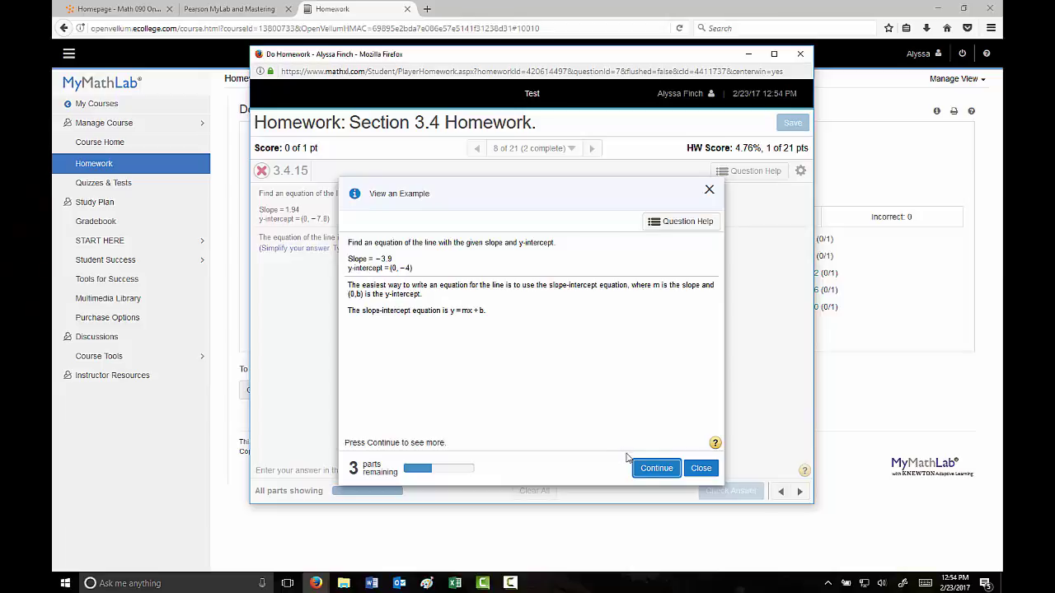
pyautogui.click(645, 470)
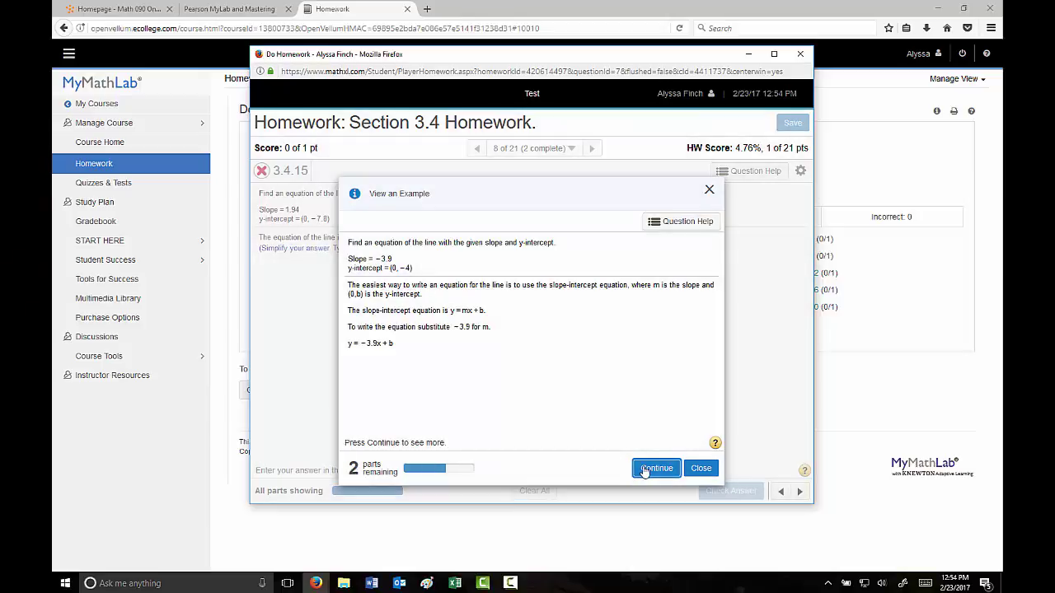
pyautogui.click(645, 470)
pyautogui.click(644, 470)
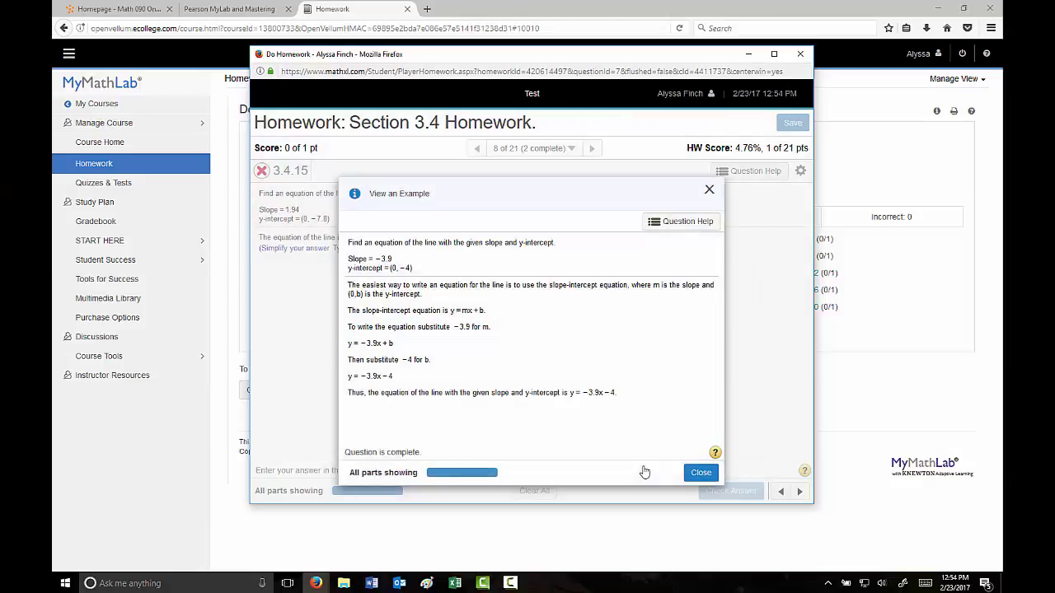
pyautogui.click(699, 474)
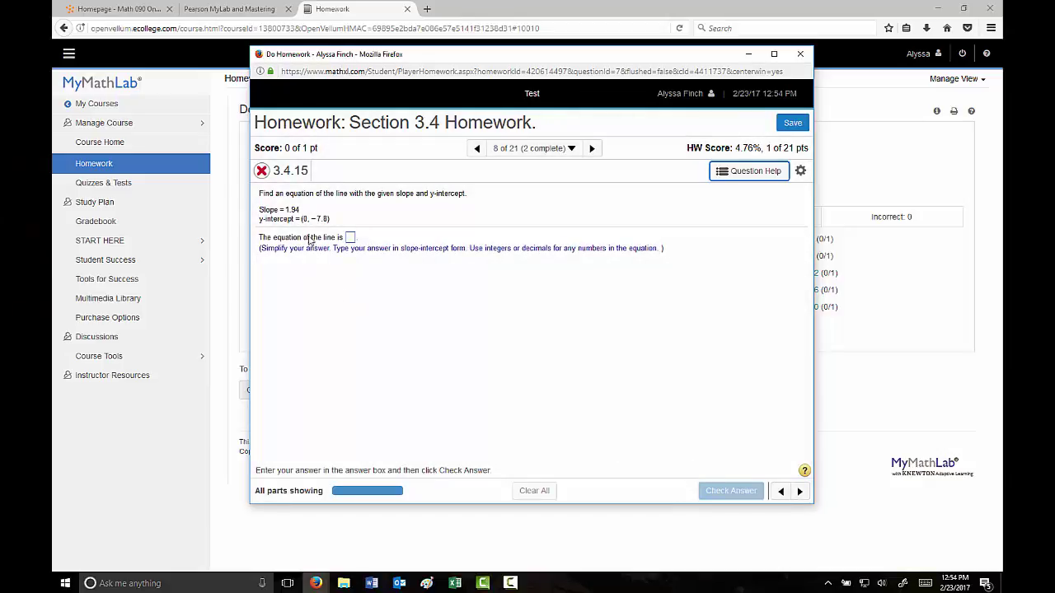
# Write and send a message about question 3.4.15 through Ask My Instructor, then dismiss the confirmation.
pyautogui.click(352, 239)
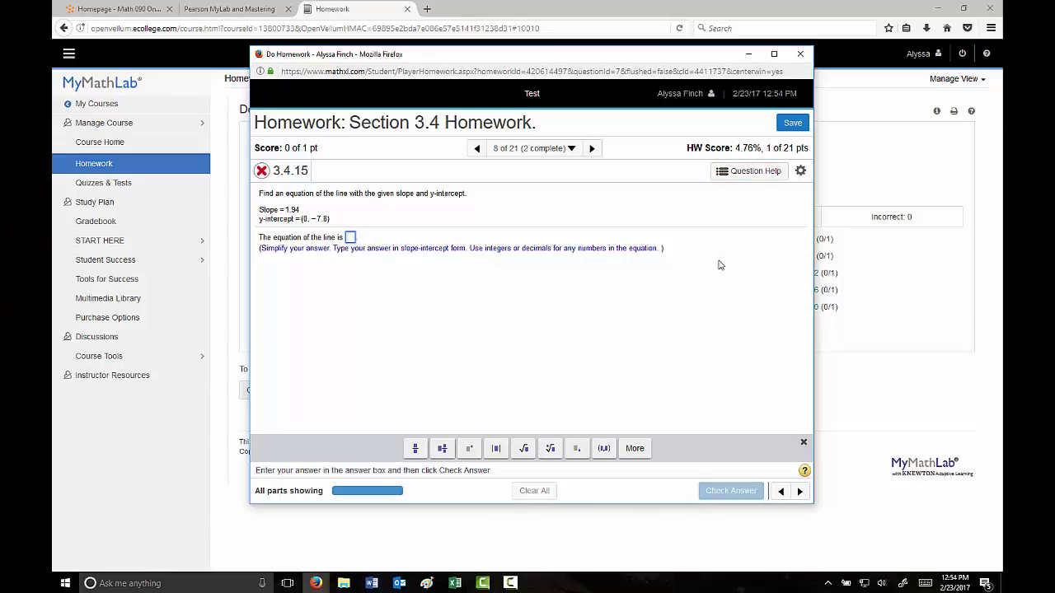
pyautogui.click(765, 175)
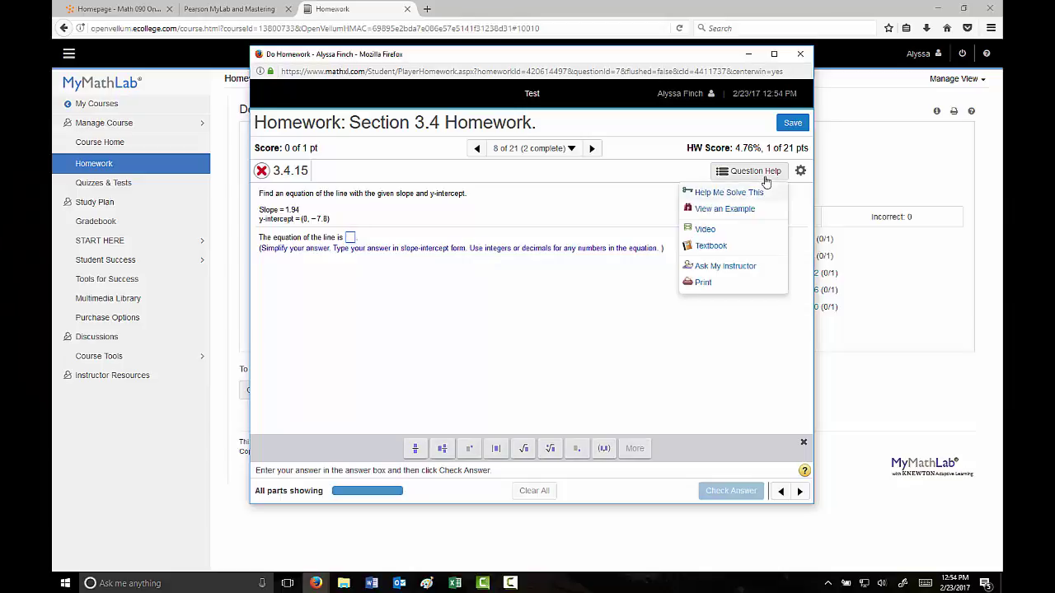
pyautogui.click(765, 267)
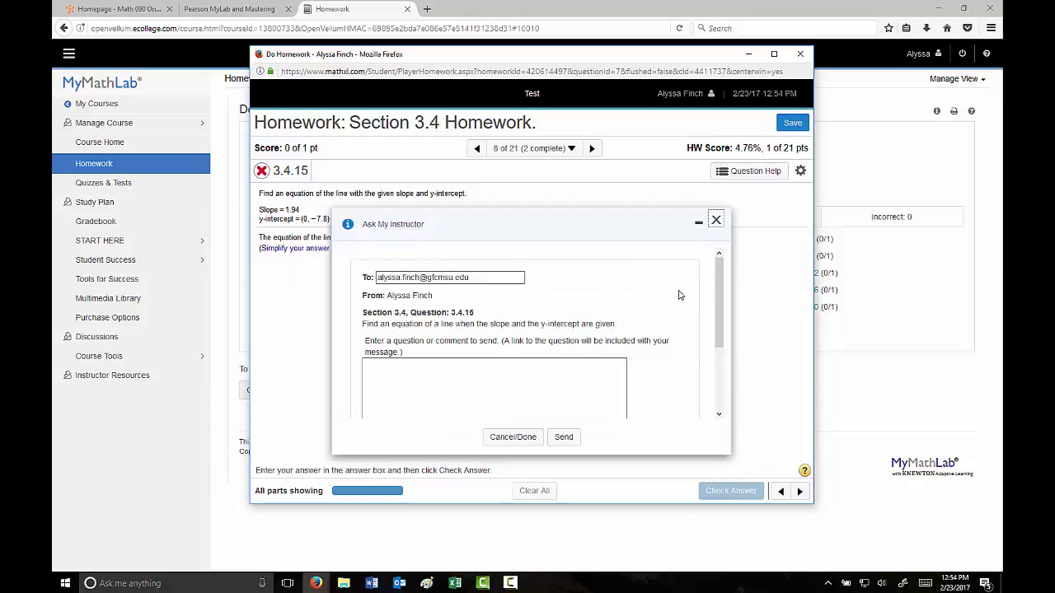
pyautogui.moveTo(719, 297); pyautogui.dragTo(719, 335)
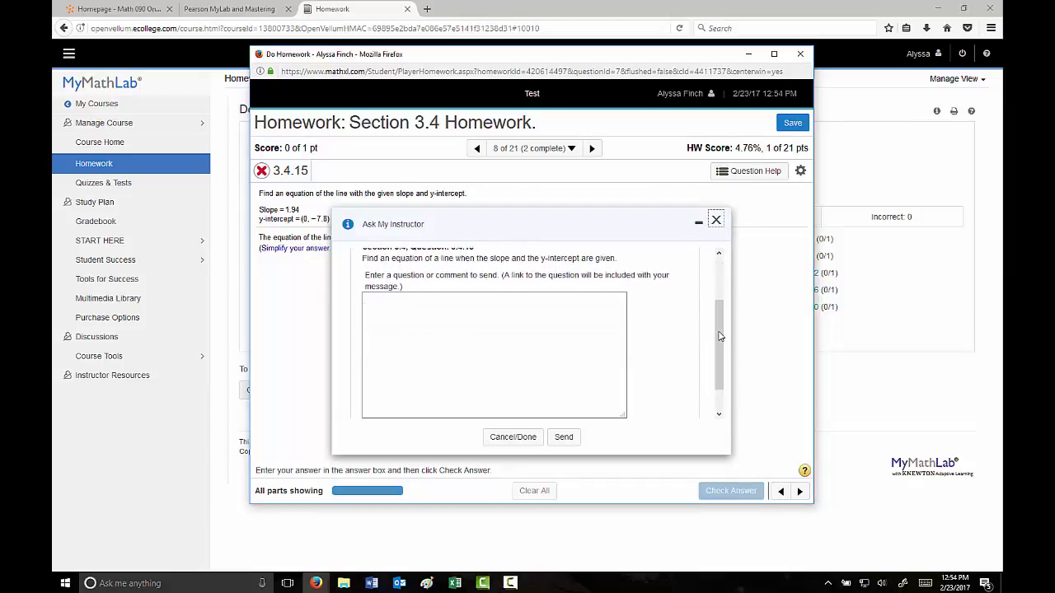
pyautogui.click(550, 307)
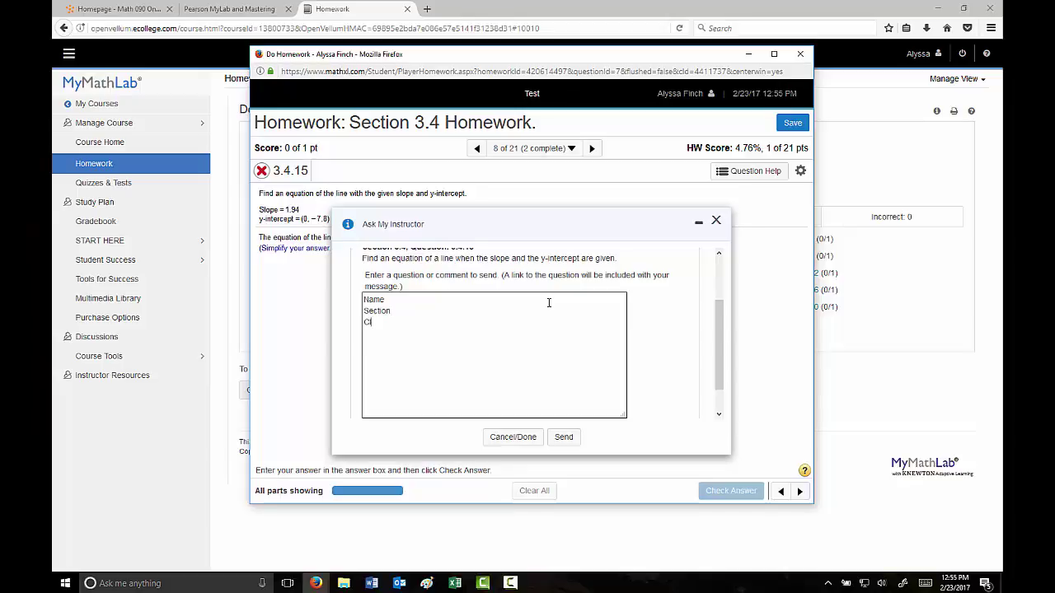
pyautogui.write('y question is...')
pyautogui.click(567, 441)
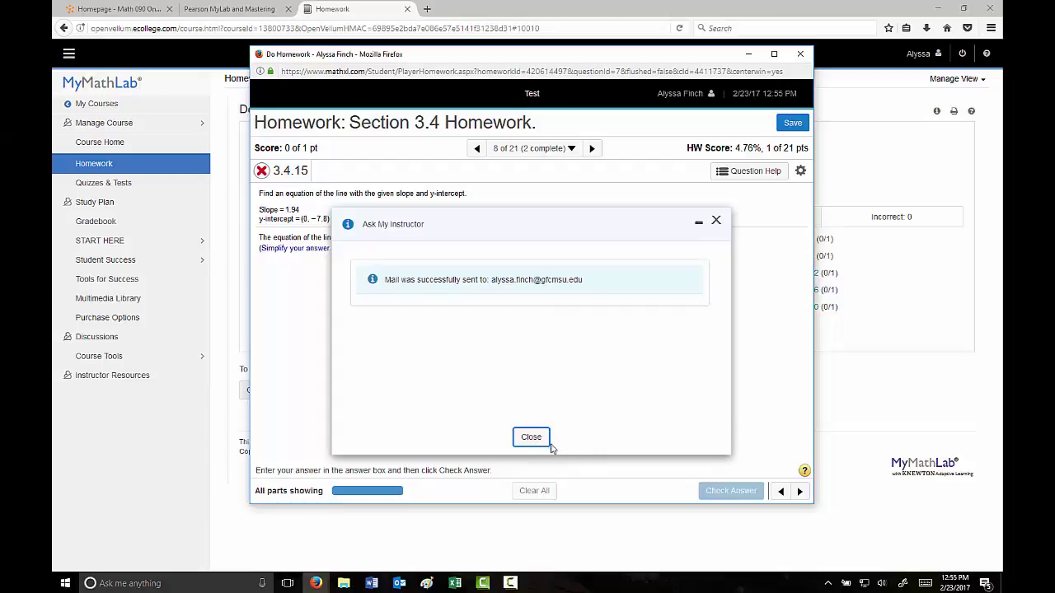
pyautogui.click(539, 439)
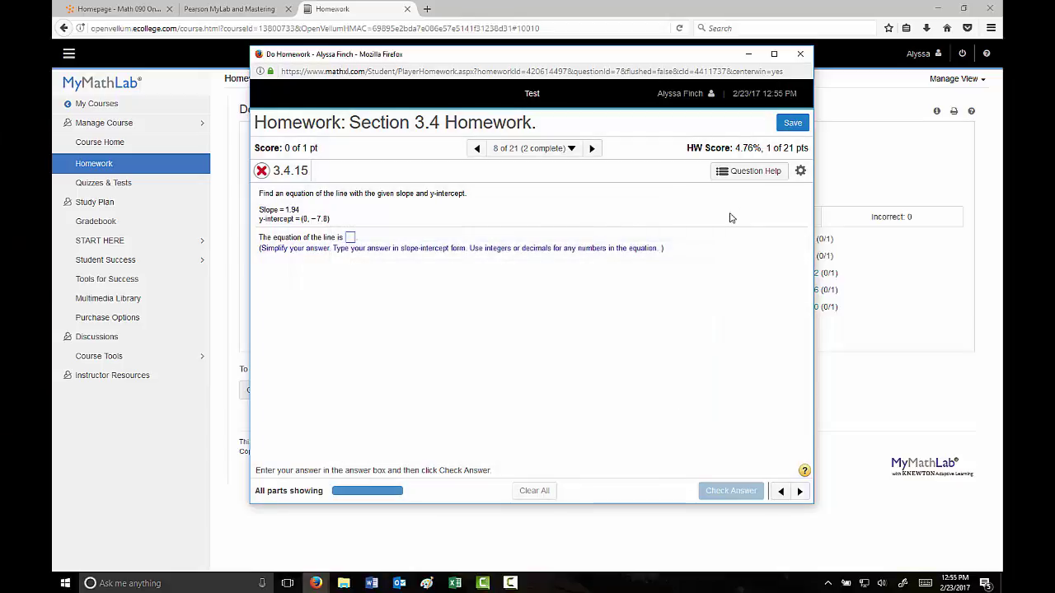
# Open the video help for question 3.4.15, then save the Section 3.4 homework progress.
pyautogui.click(755, 171)
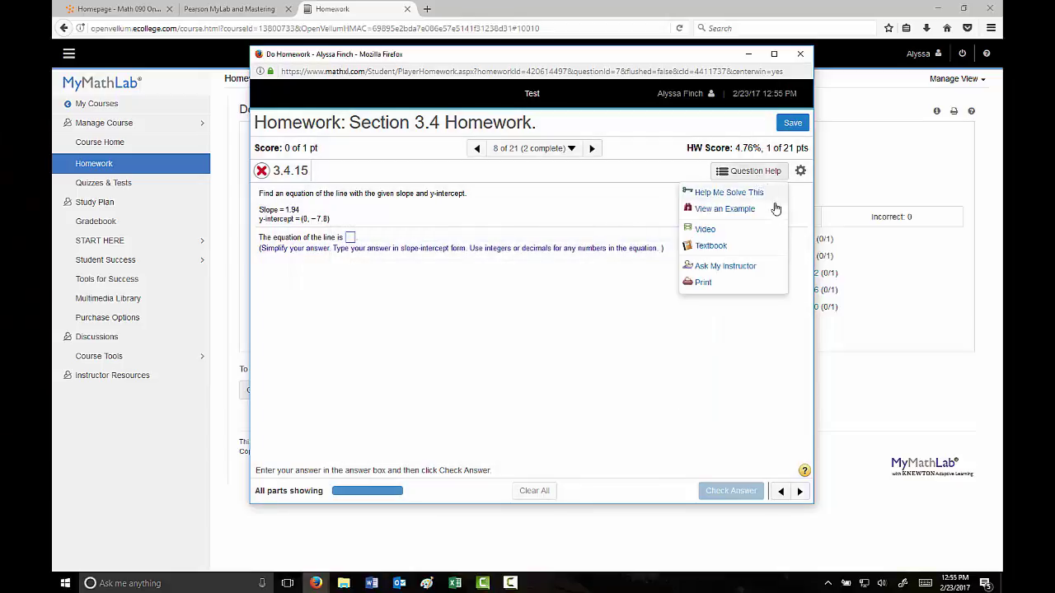
pyautogui.click(718, 233)
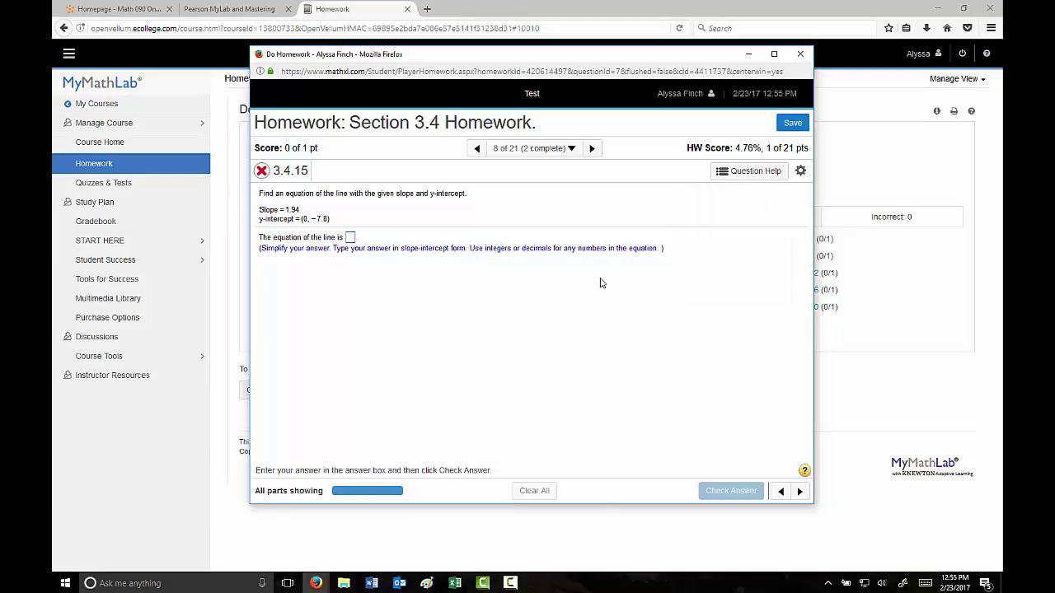
pyautogui.click(794, 127)
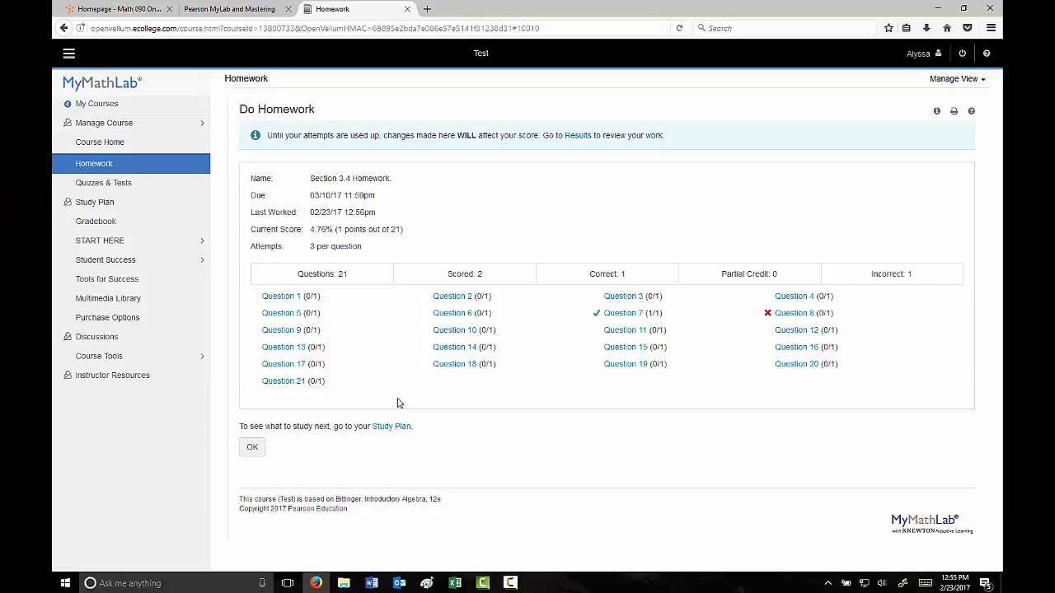
# Go through Course Home to the Quizzes & Tests list showing the Chapters 1 & 2 Exam.
pyautogui.click(100, 144)
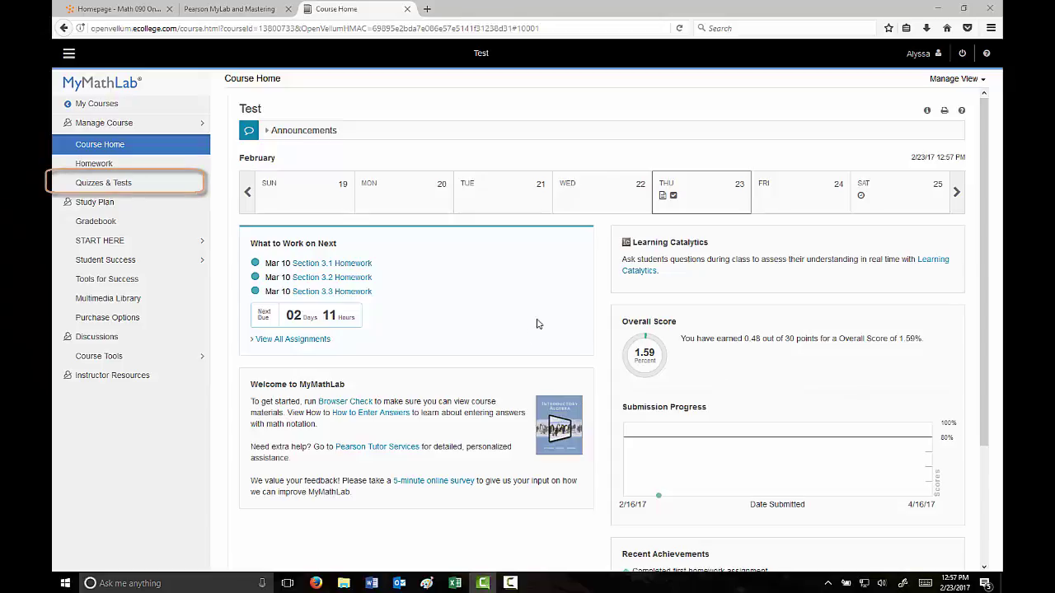
pyautogui.click(107, 185)
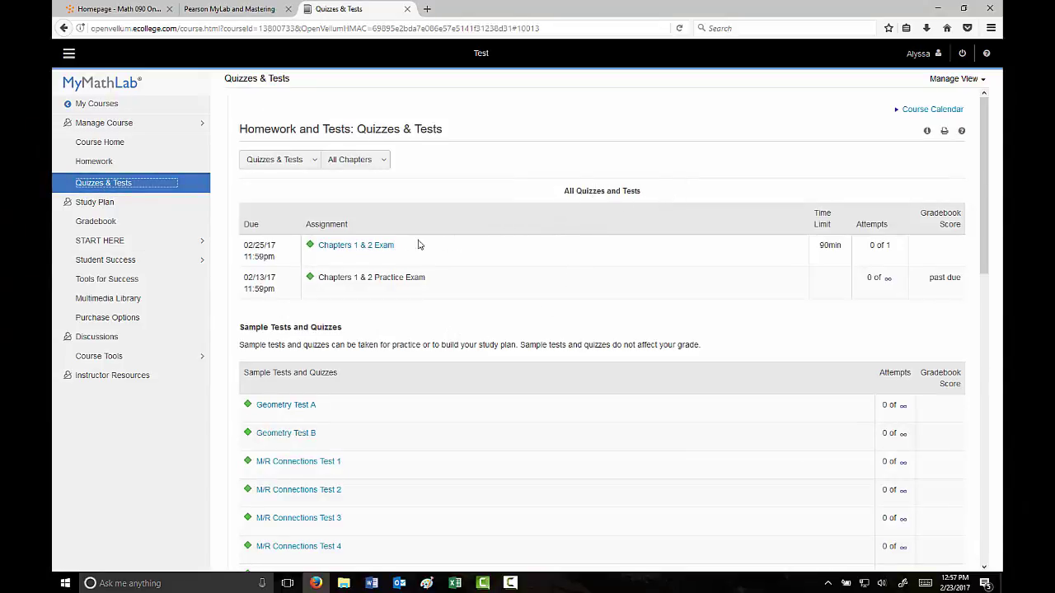
# Unlock the Chapters 1 & 2 Exam with its password, start the test, then close the exam window.
pyautogui.click(351, 247)
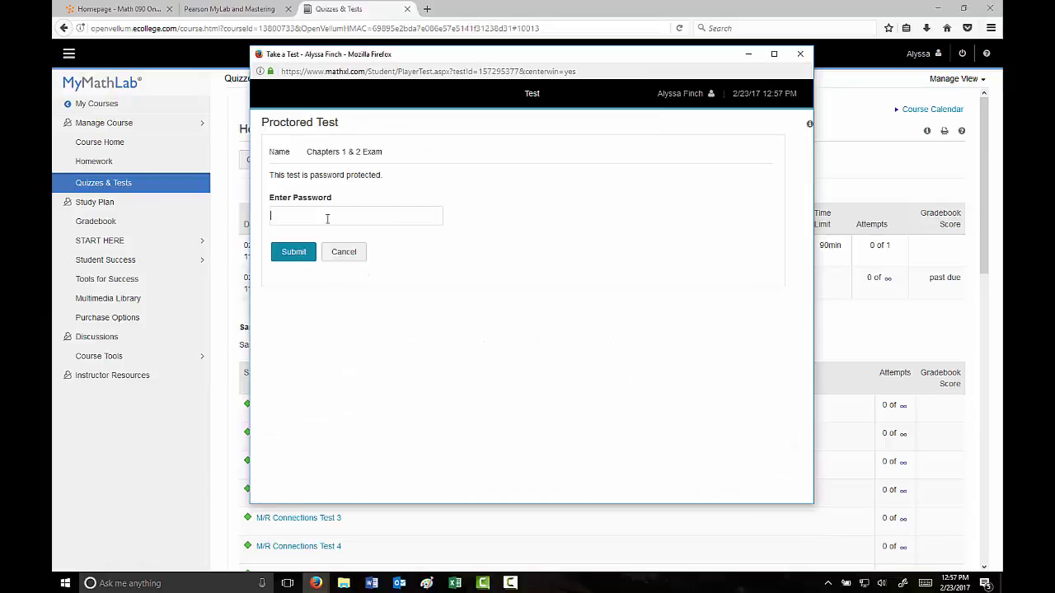
pyautogui.write('••••••••••')
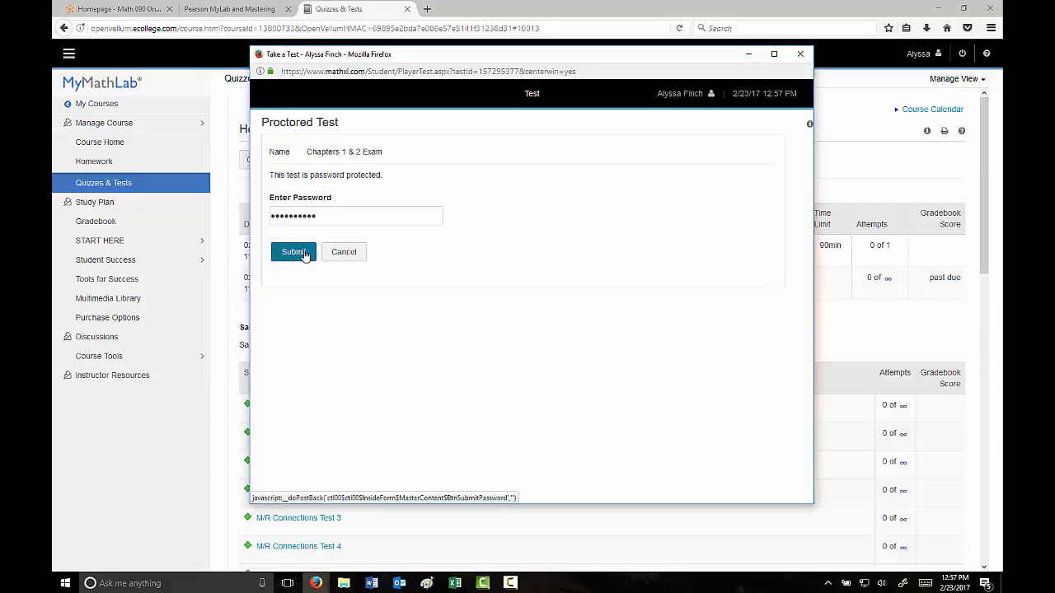
pyautogui.click(304, 255)
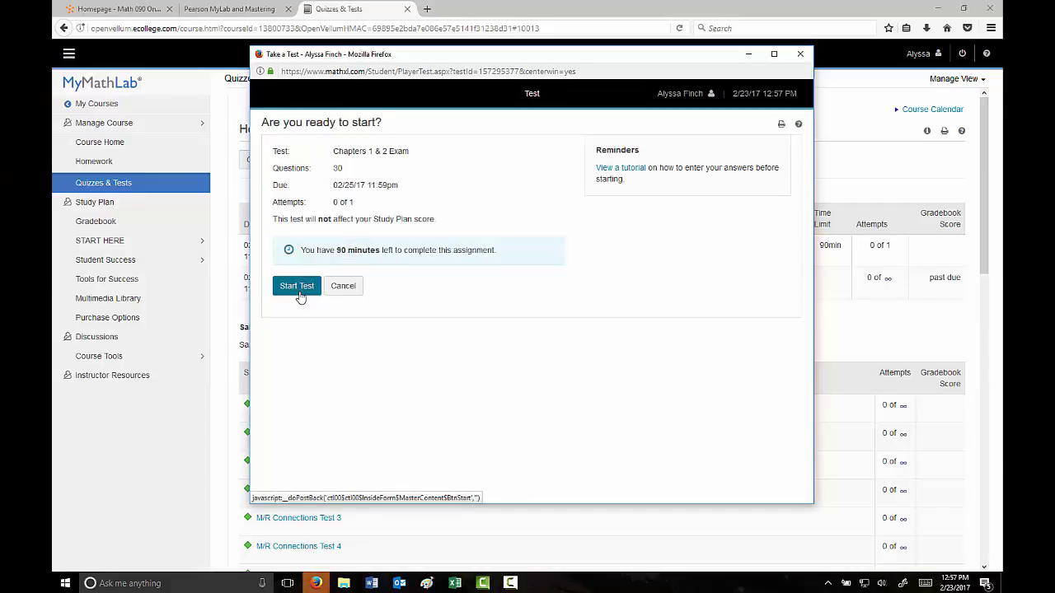
pyautogui.click(299, 294)
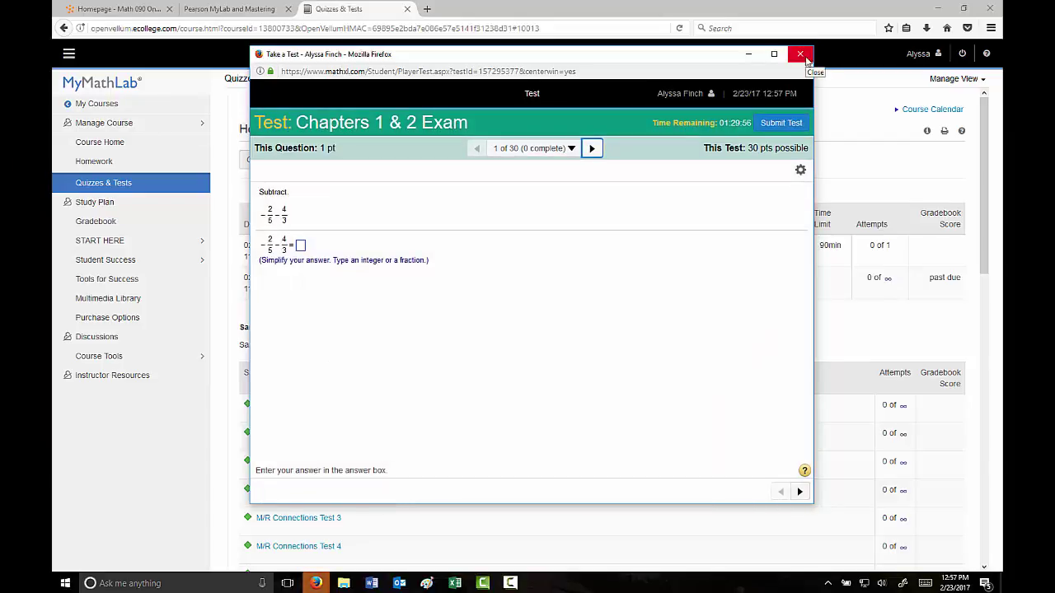
pyautogui.click(801, 55)
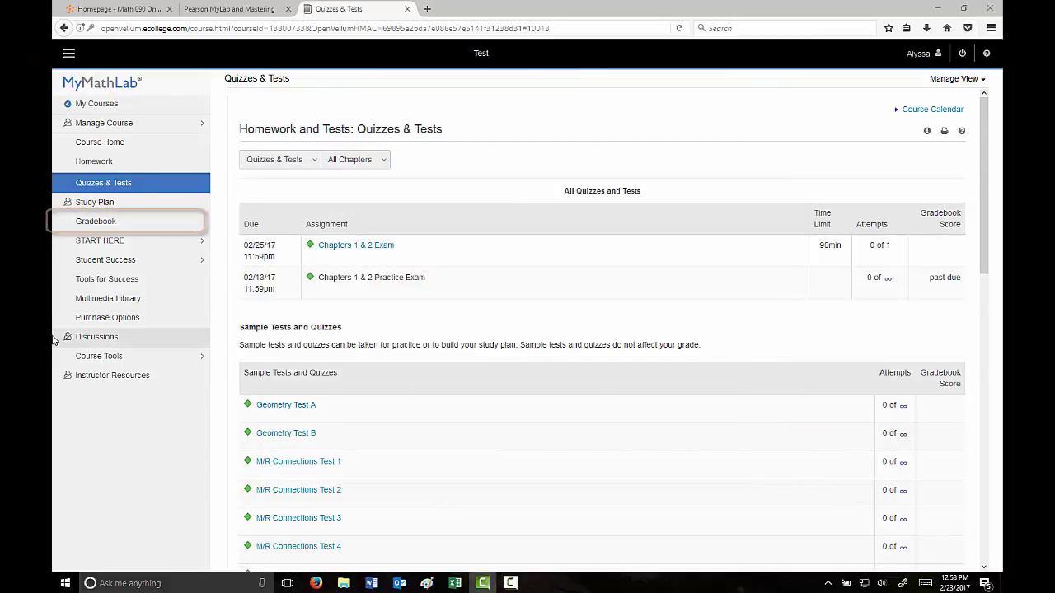
# Check the Gradebook results (overall 1.59%, exam incomplete), then head back to Course Home.
pyautogui.click(96, 223)
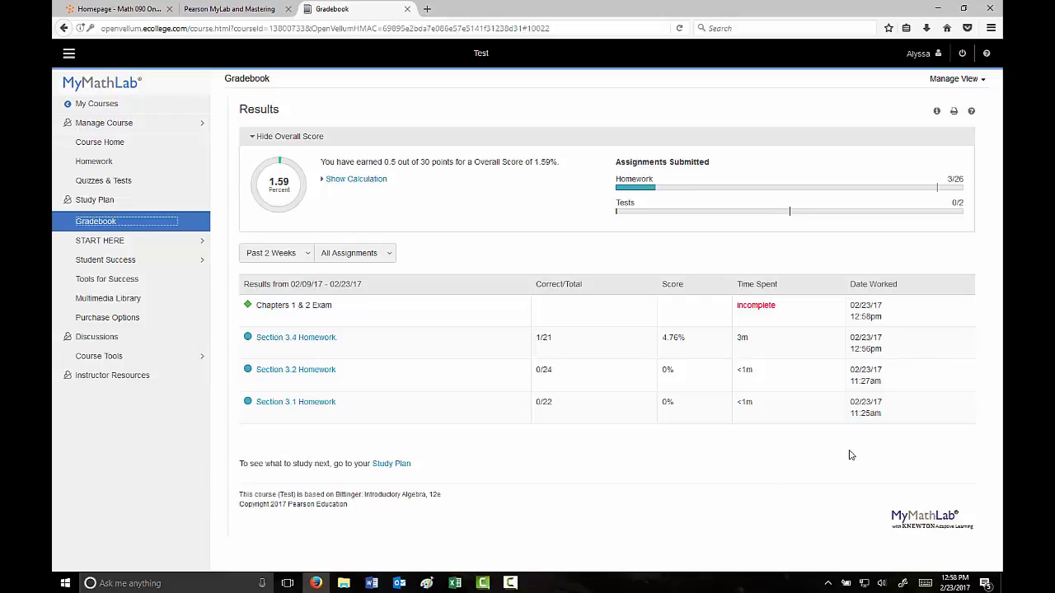
pyautogui.click(79, 142)
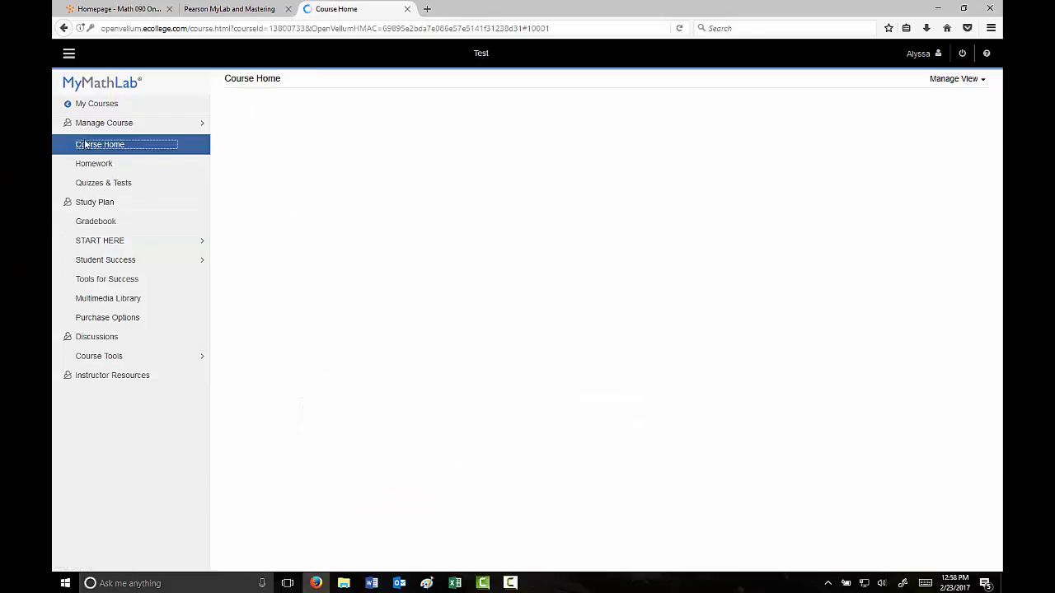